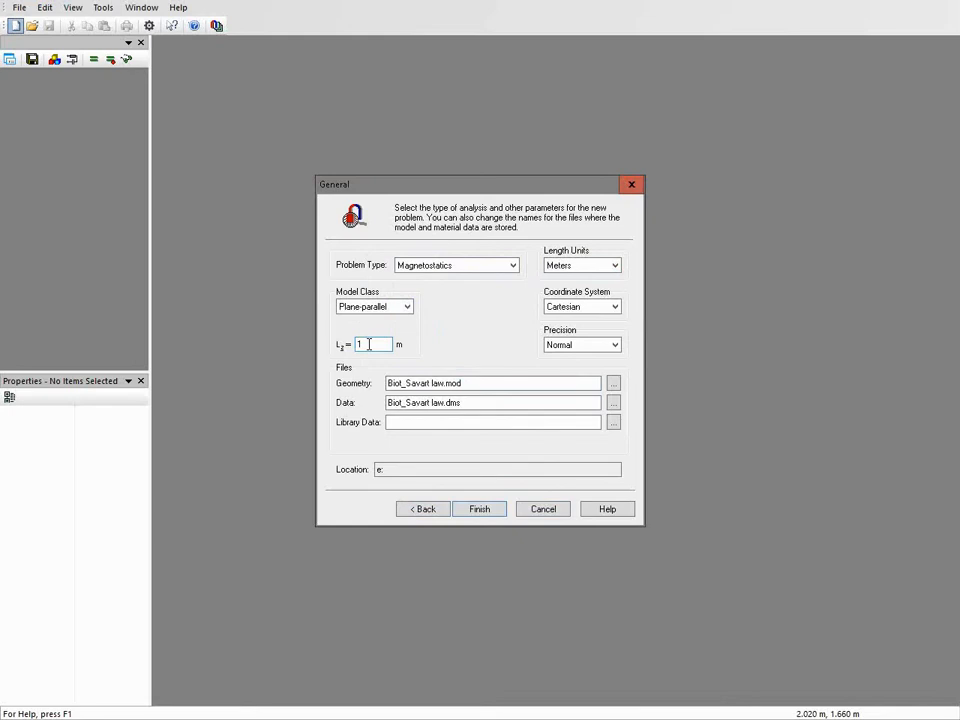
Finish creating the plane-parallel magnetostatics problem and place vertices at (0, 0), (1, 0) and (0, 0.5) m.
left_click(482, 510)
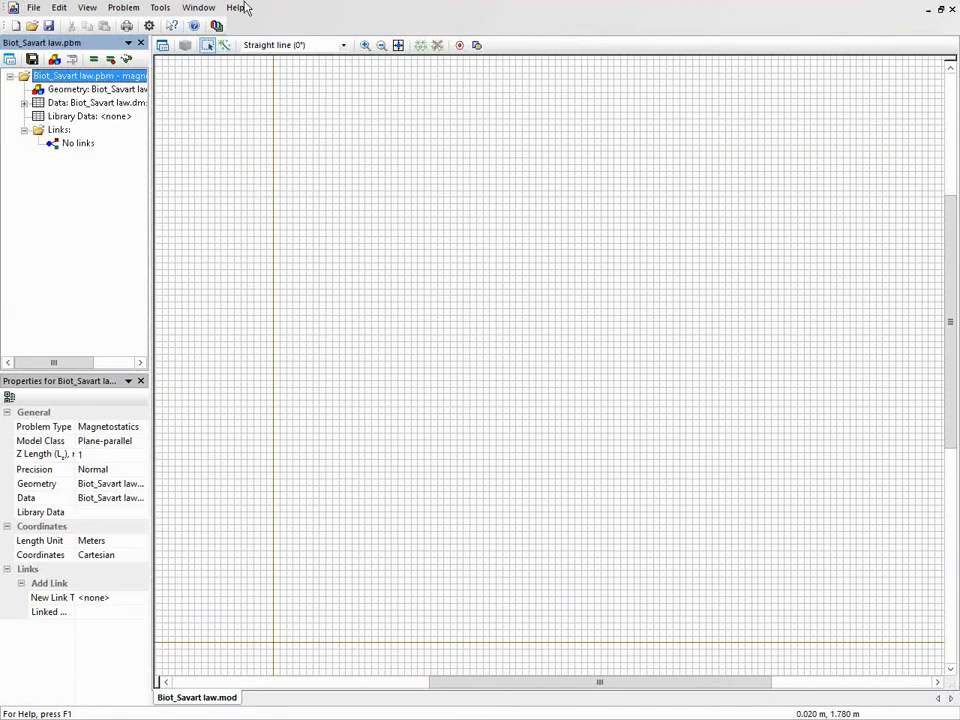
left_click(224, 45)
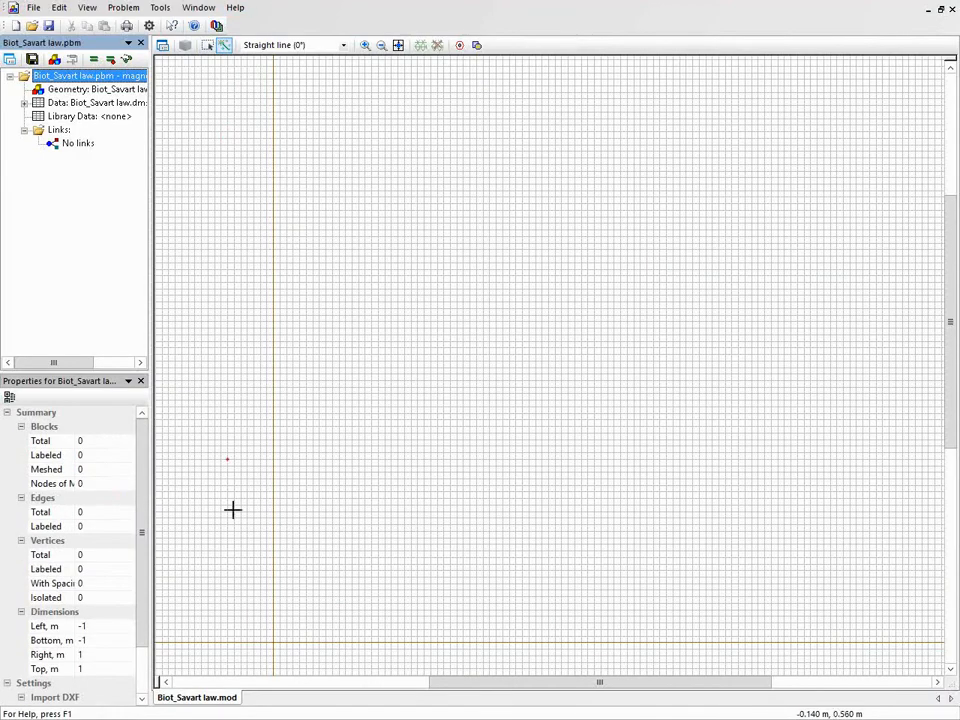
left_click(273, 640)
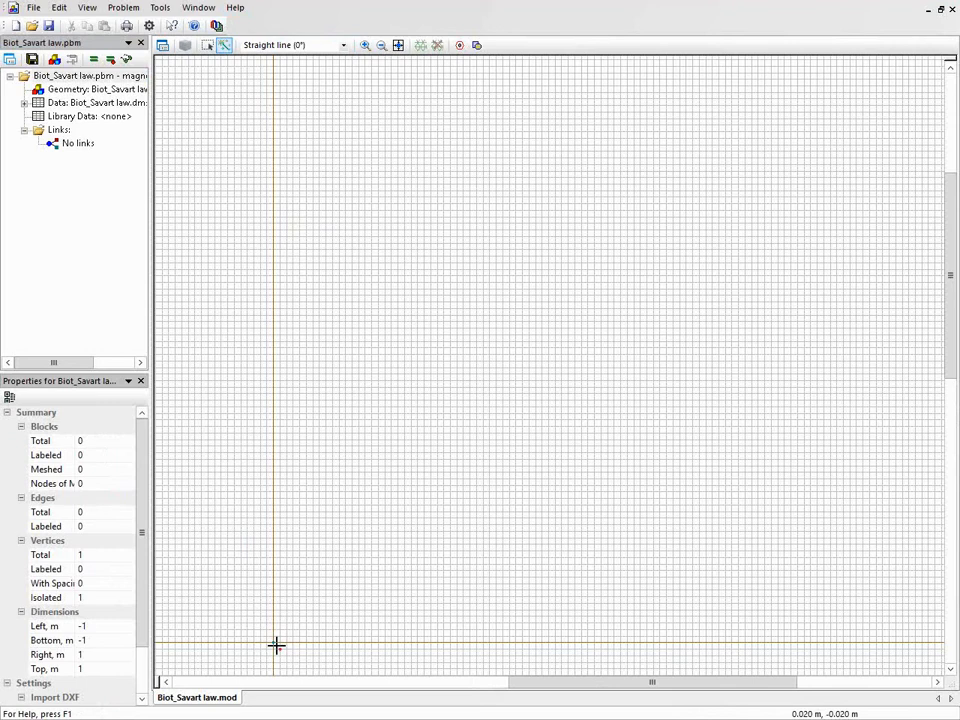
left_click(602, 639)
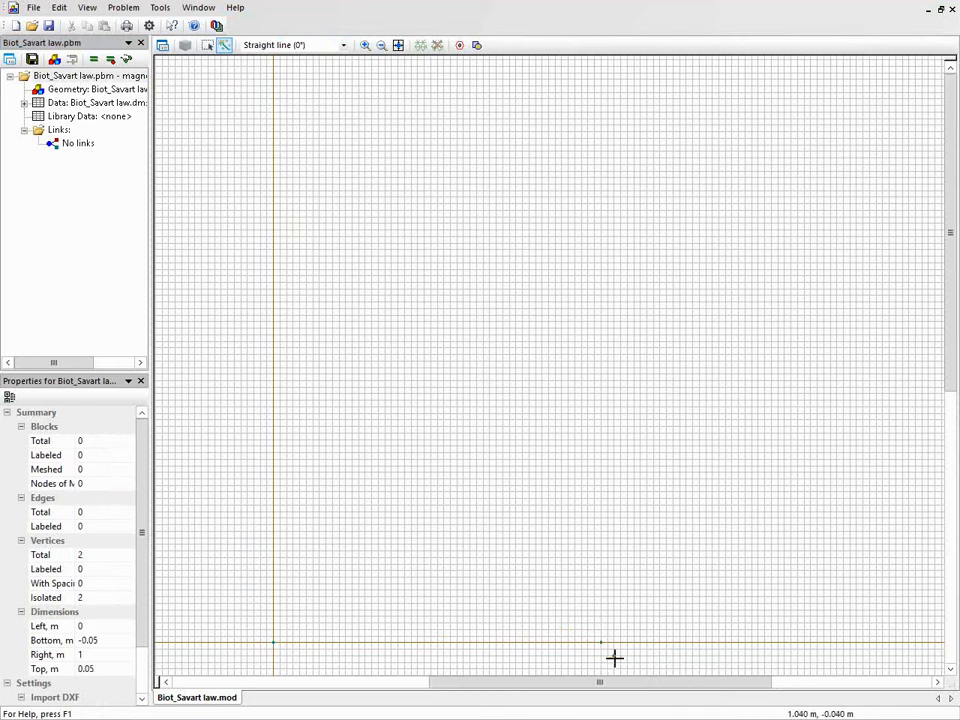
left_click(273, 478)
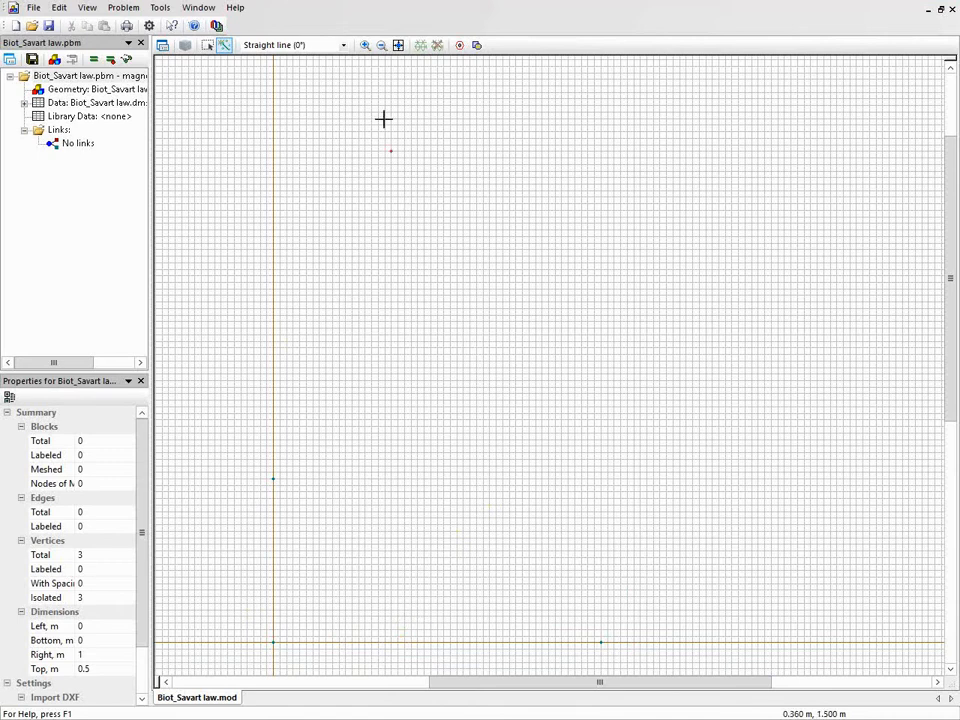
Draw a circle about 57 m in radius around the vertices from two 180° half arcs between (58, 0) and (-56, 0) m.
left_click(380, 47)
left_click(380, 47)
left_click(380, 47)
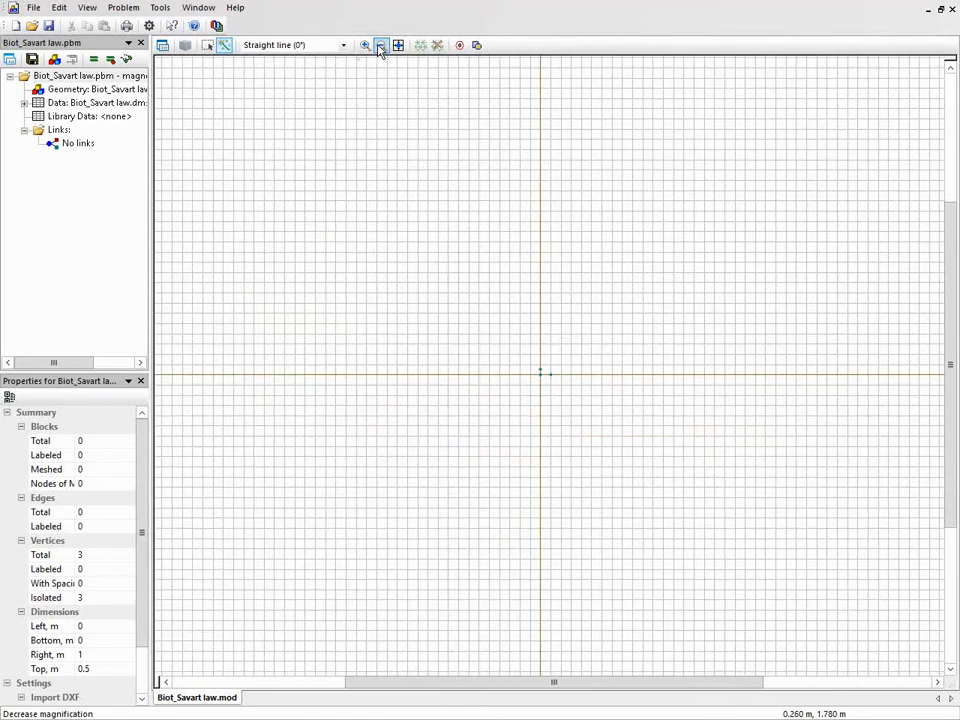
left_click(380, 47)
left_click(344, 45)
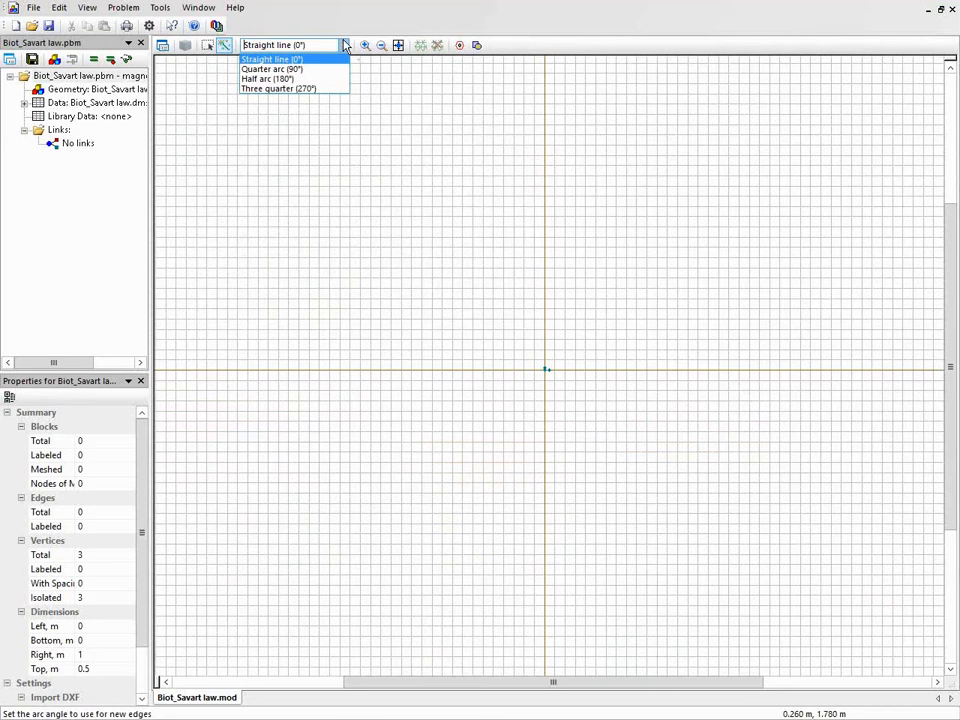
left_click(300, 79)
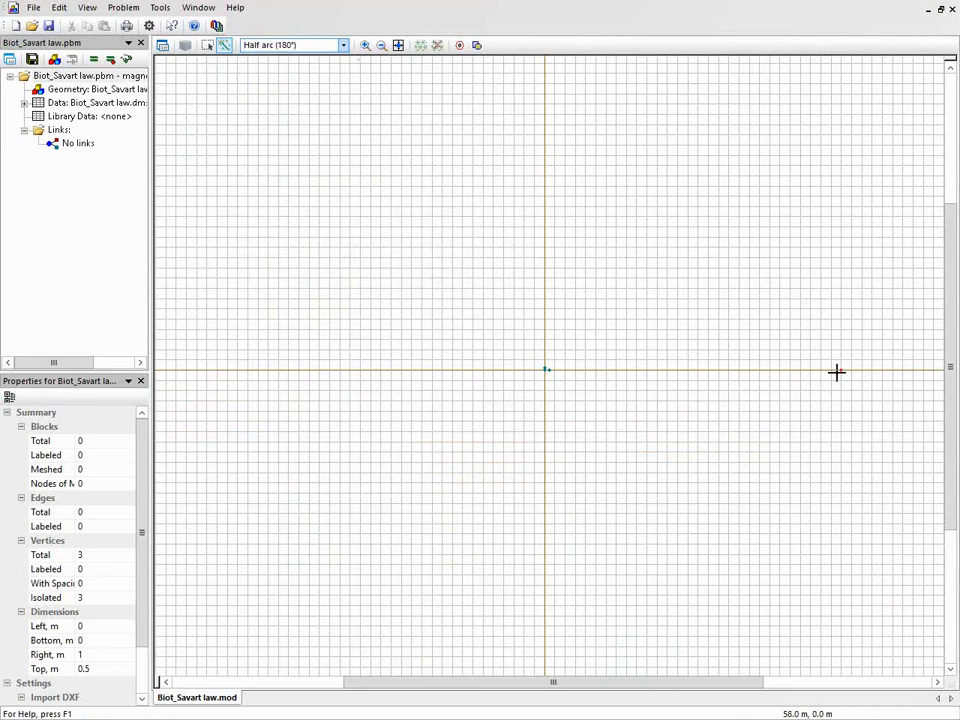
mouse_move(836, 372)
left_mouse_down()
mouse_move(260, 372)
mouse_move(739, 379)
mouse_move(843, 371)
left_mouse_up()
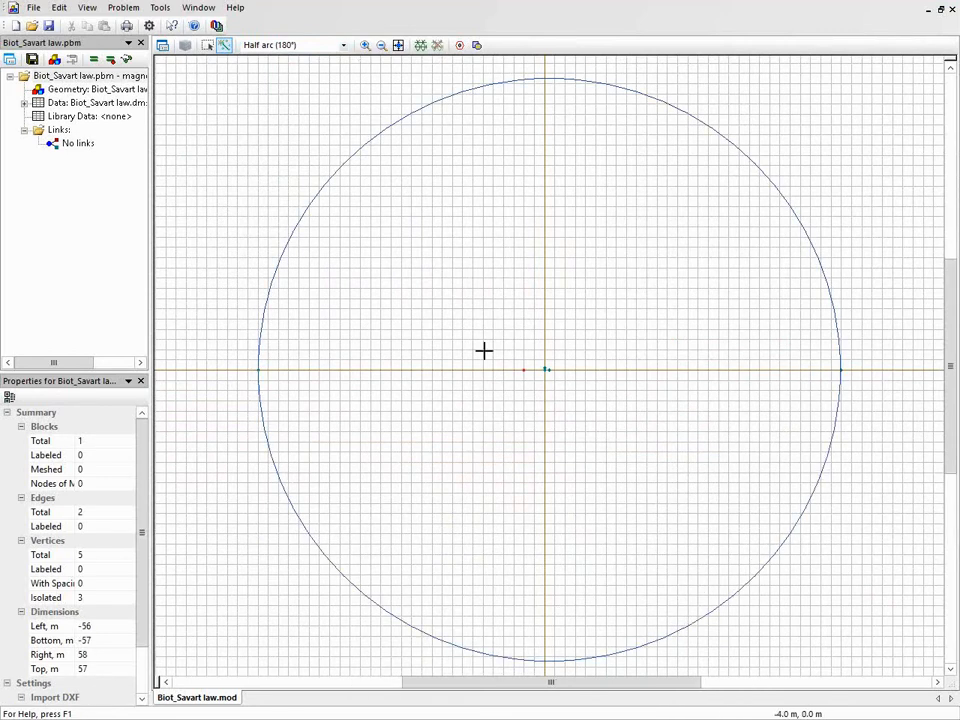
Assign the block label "air" to the region inside the circle.
left_click(208, 46)
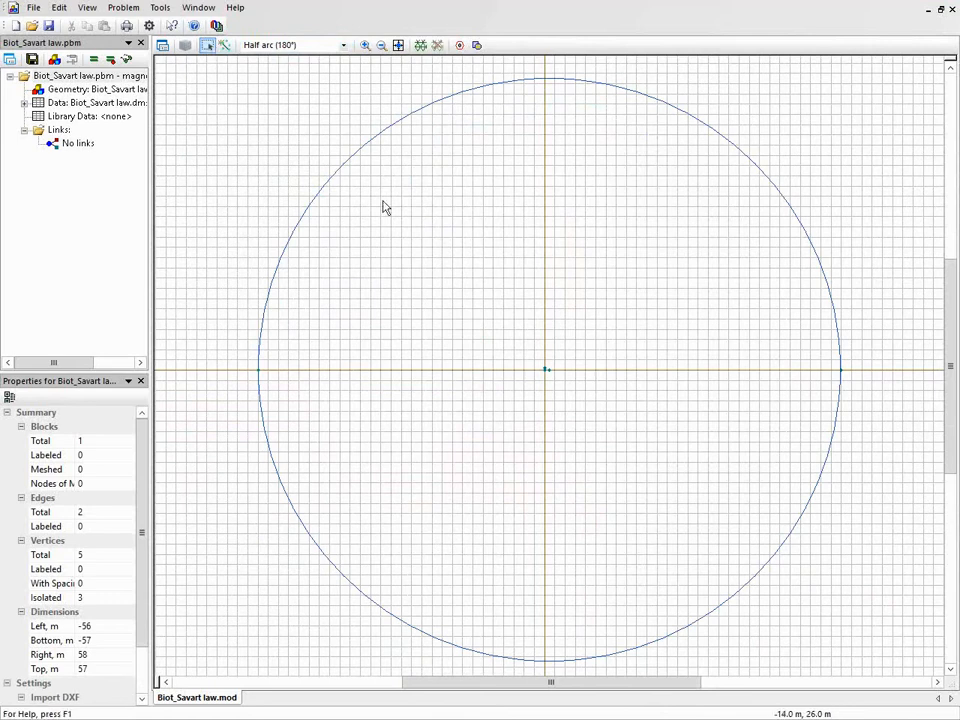
left_click(208, 50)
left_click(503, 268)
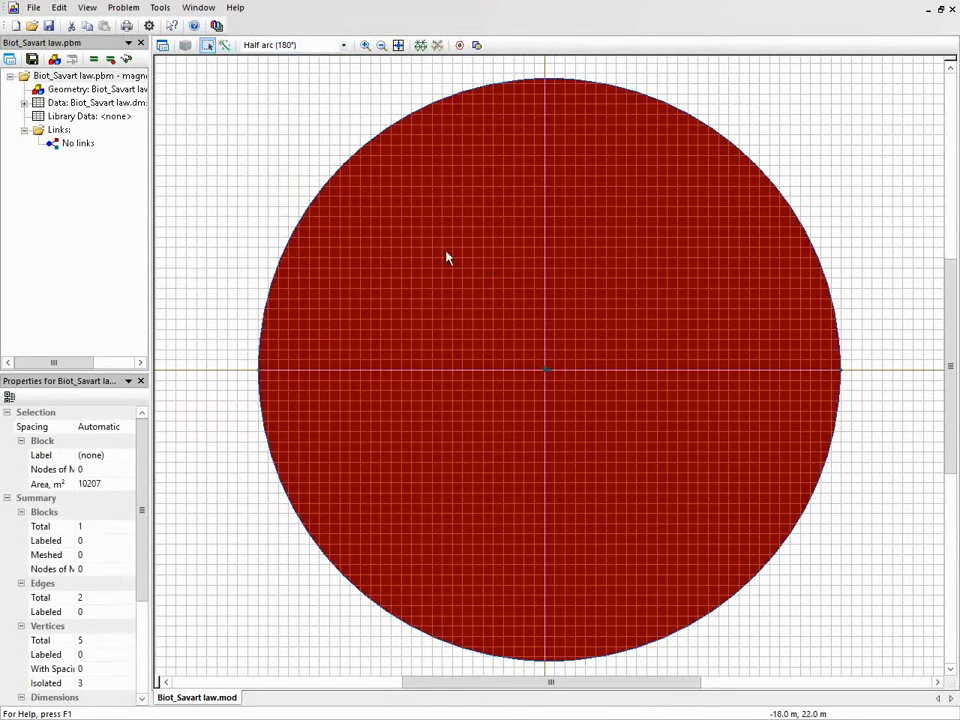
left_click(167, 53)
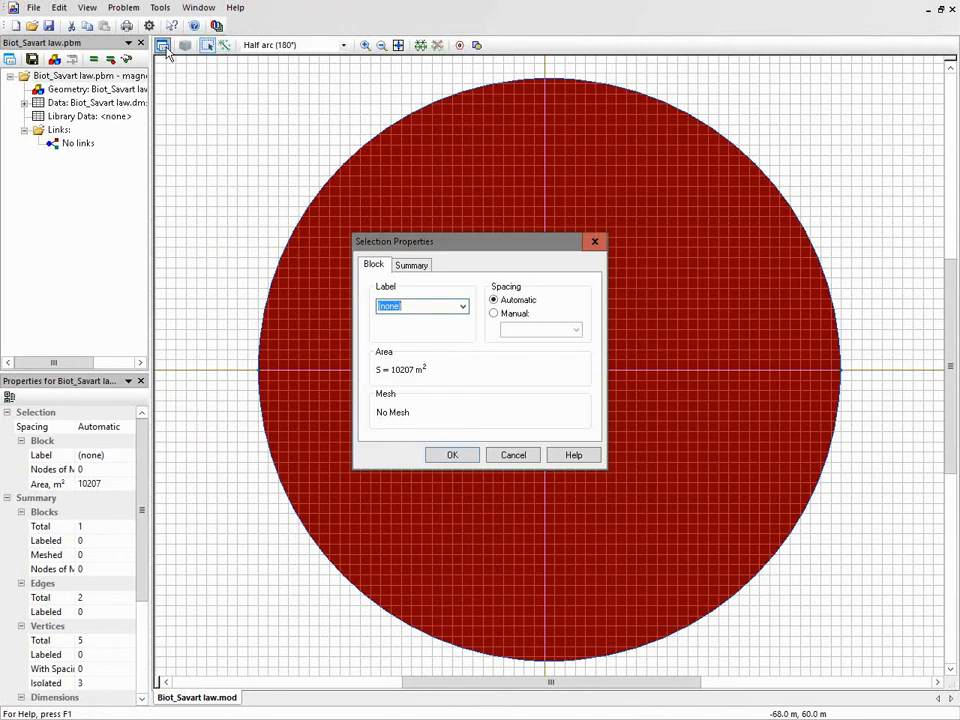
type("фшк")
key("Return")
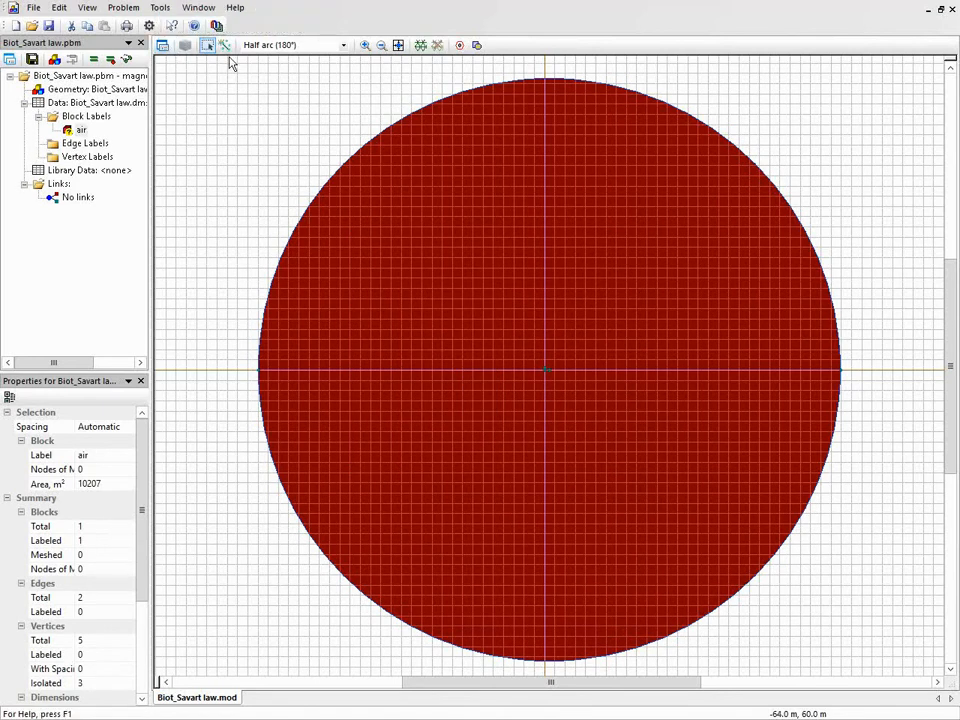
Assign the edge label "boundary" to both half arcs of the circle.
left_click(403, 122)
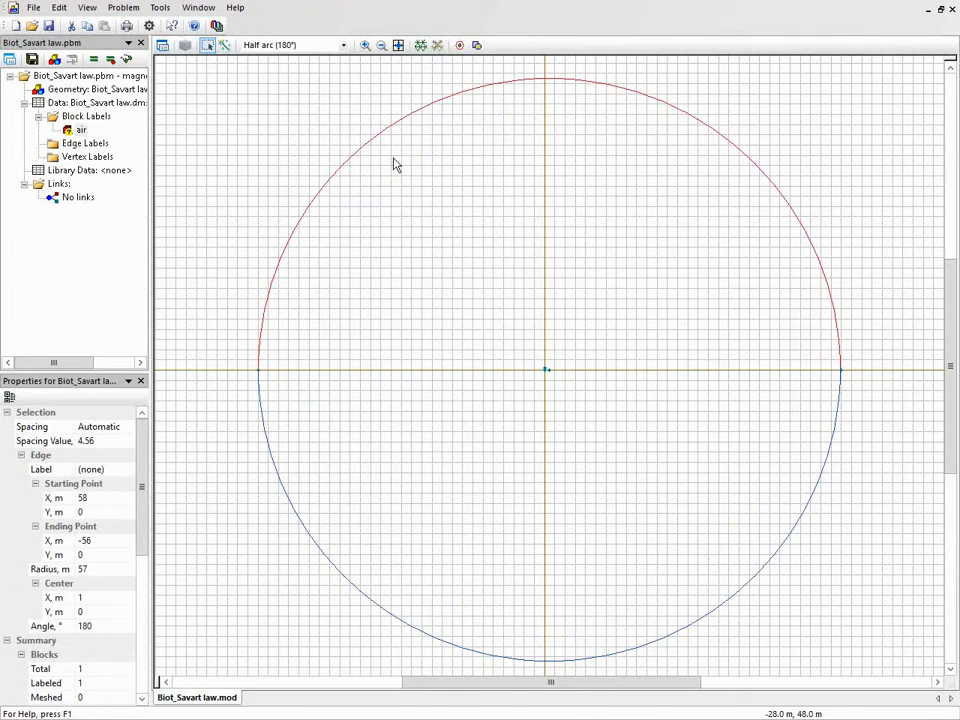
left_click(260, 402, "ctrl")
left_click(166, 52)
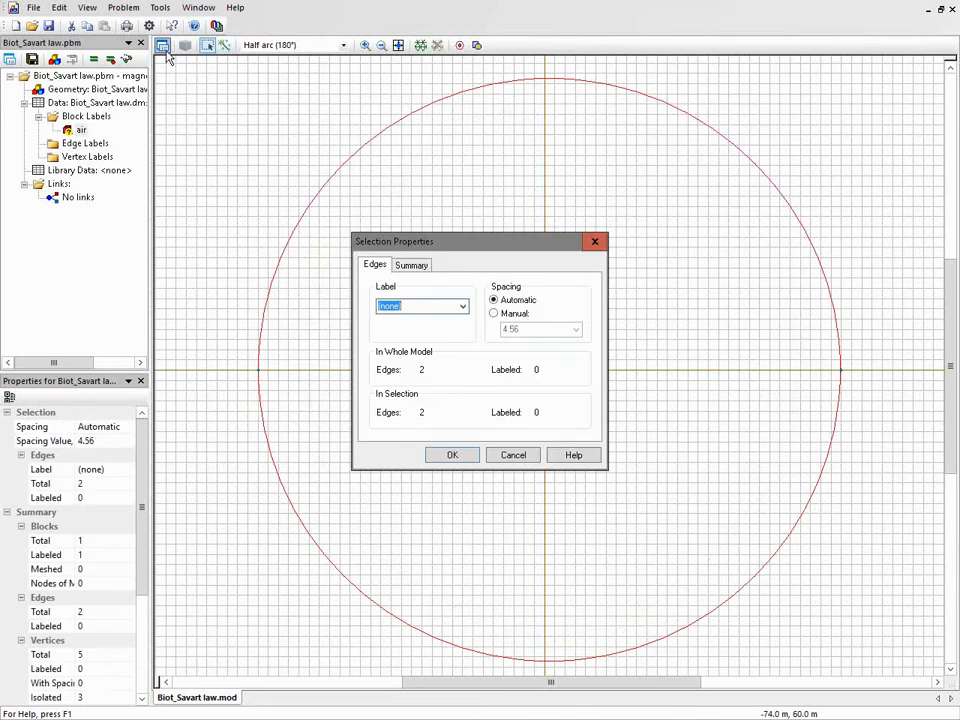
type("boundary")
key("Return")
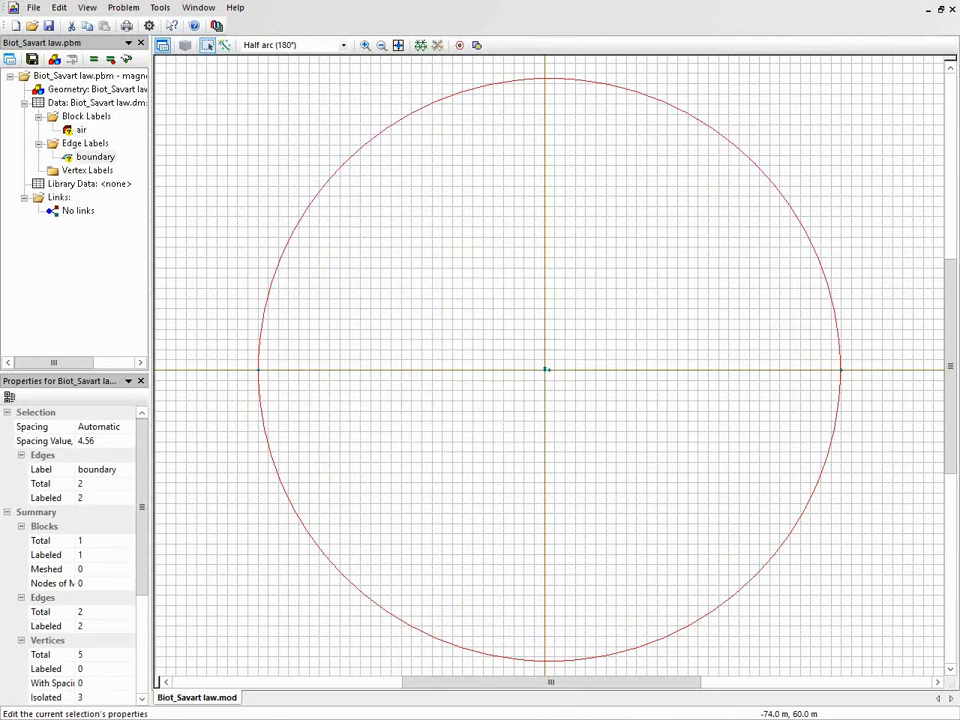
Assign the vertex label "I-" to the vertex at the origin.
left_click(364, 45)
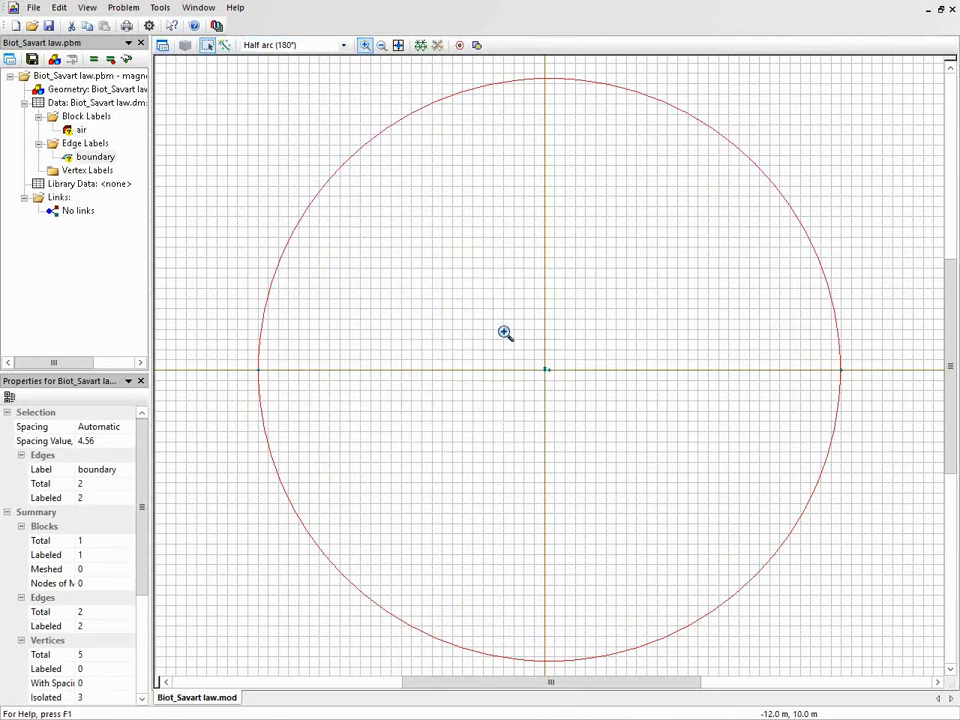
left_click(538, 362)
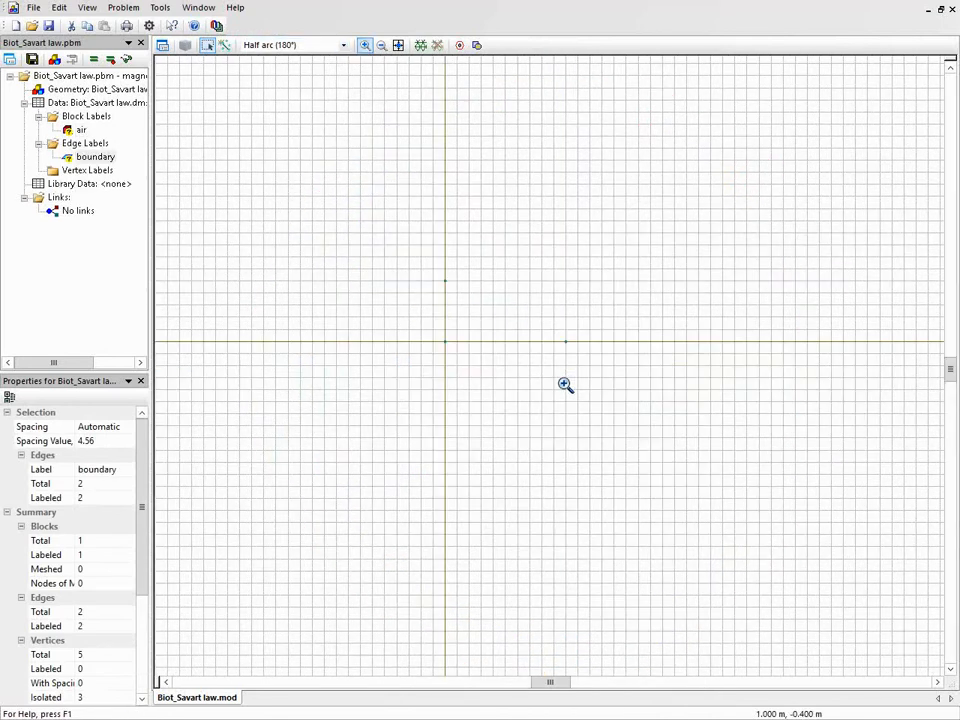
left_click(208, 47)
left_click_drag(414, 316, 468, 362)
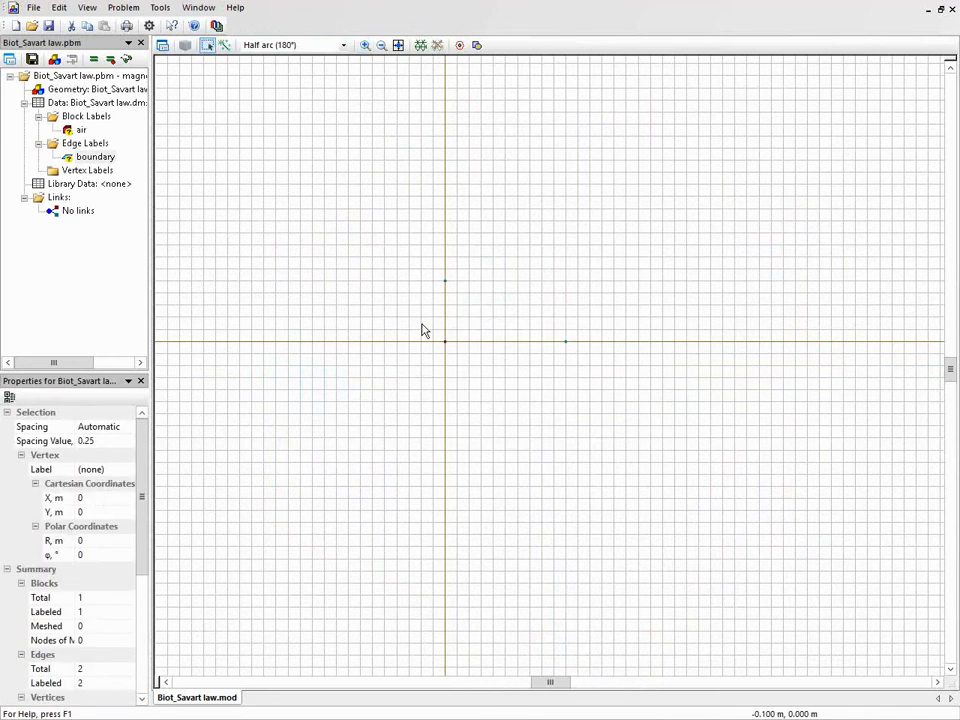
left_click(164, 48)
type("I")
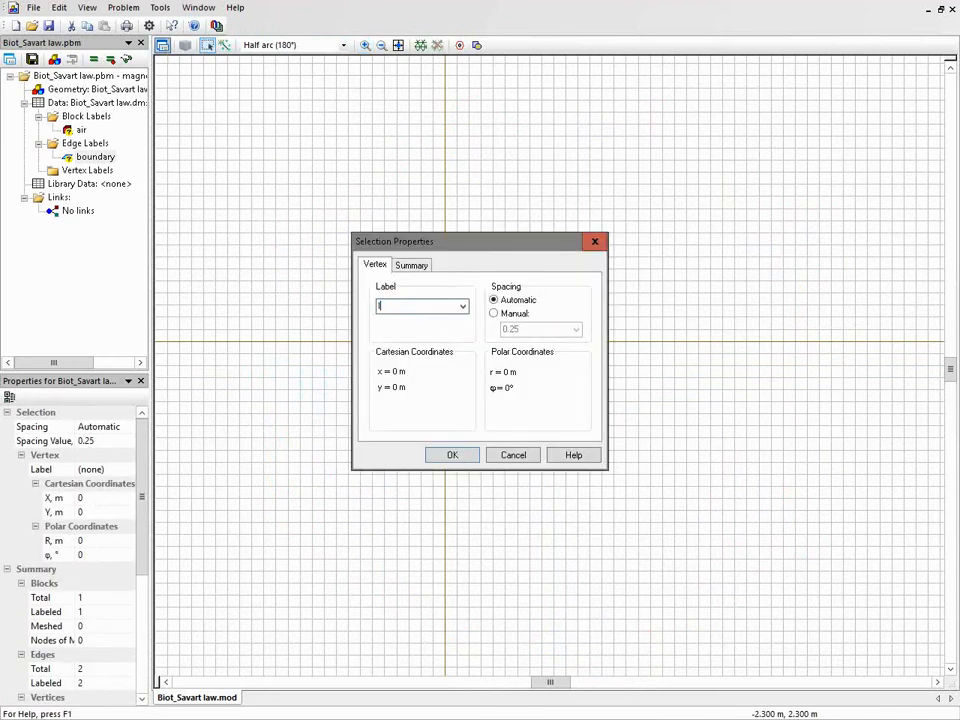
key("Return")
Assign the vertex label "I+" to the vertex at (1, 0) m.
left_click_drag(552, 318, 586, 371)
left_click(164, 48)
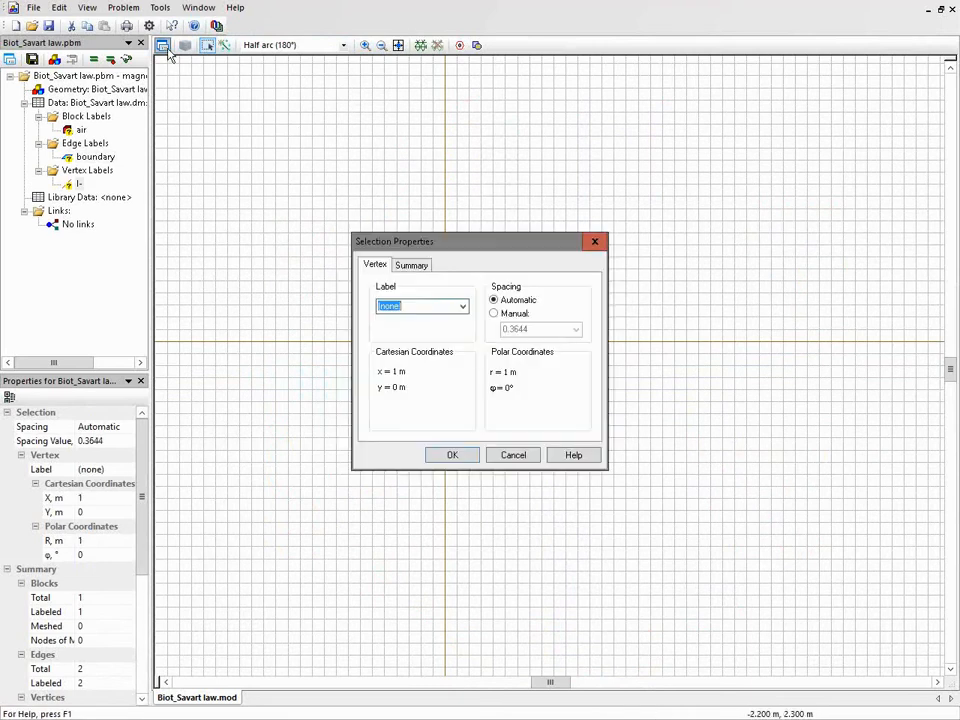
type("I+")
key("Return")
Assign the vertex label "K" to the vertex at (0, 0.5) m.
left_click_drag(424, 251, 448, 287)
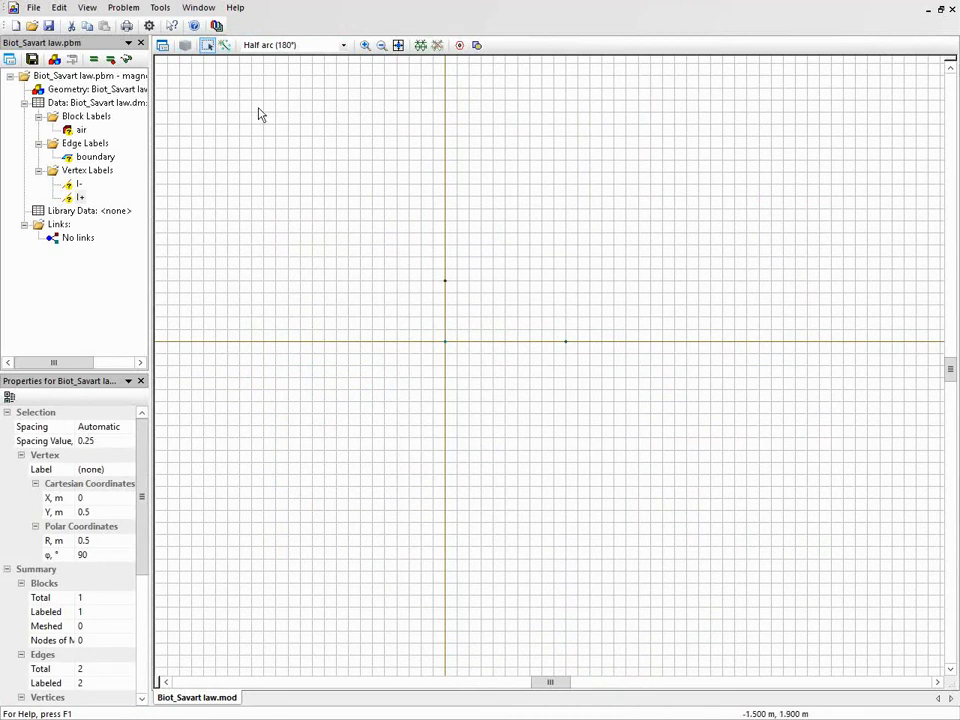
left_click(160, 50)
type("K")
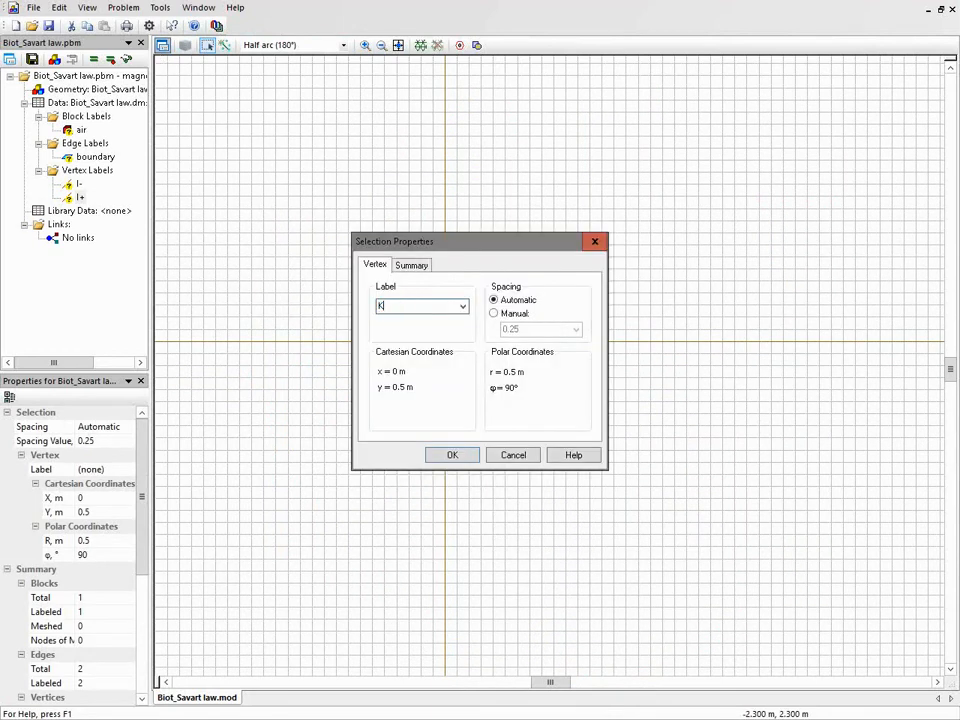
left_click(450, 455)
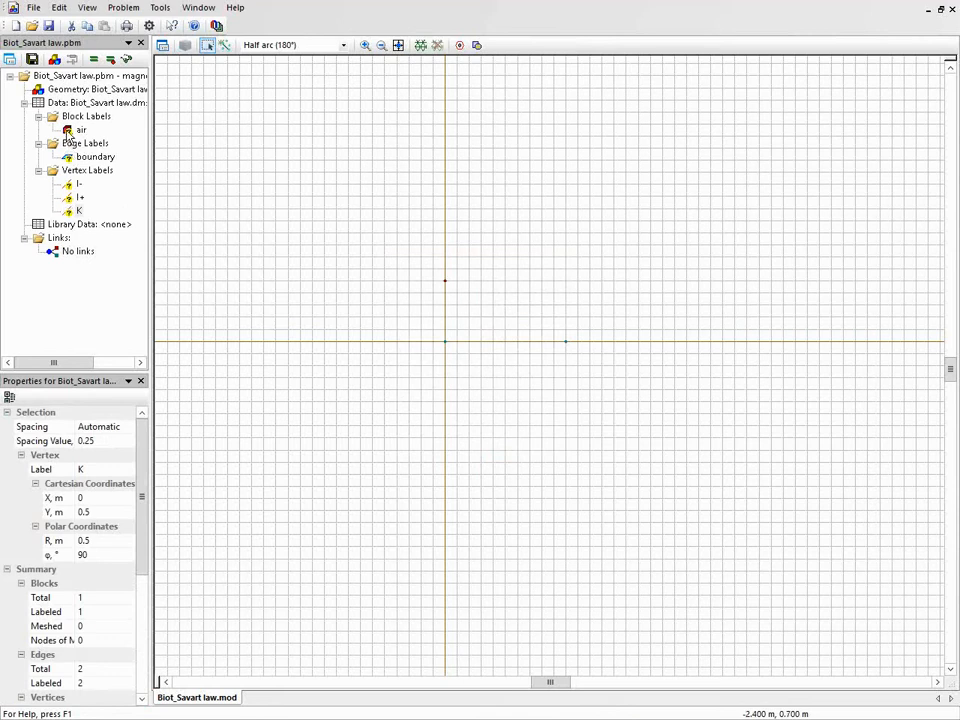
Set the relative permeability of the air block label to 1.
left_click(76, 134)
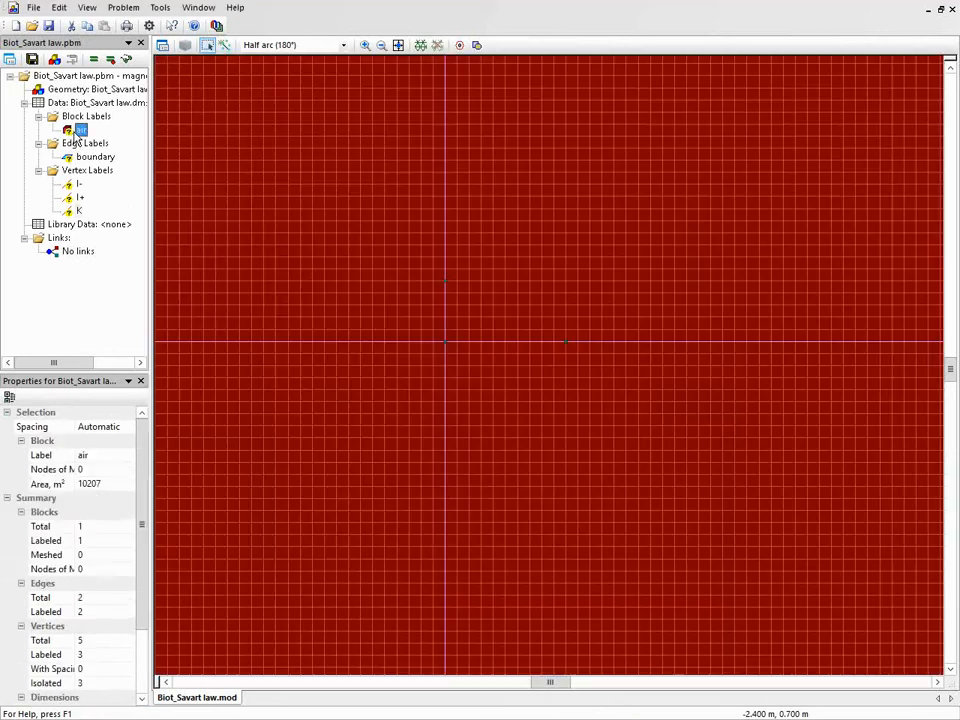
double_click(76, 133)
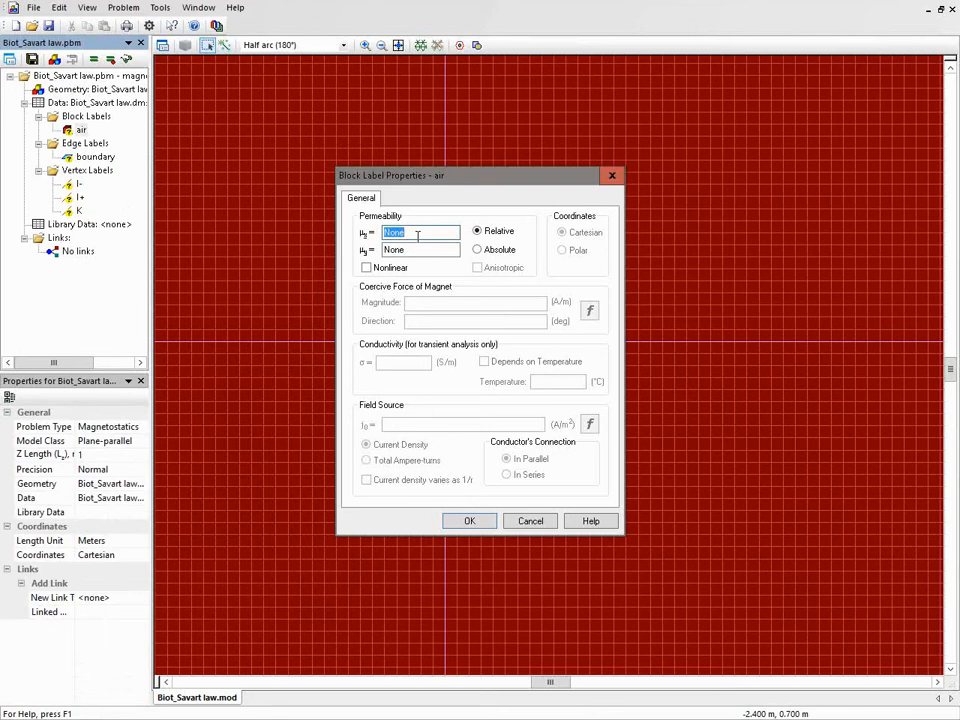
type("1")
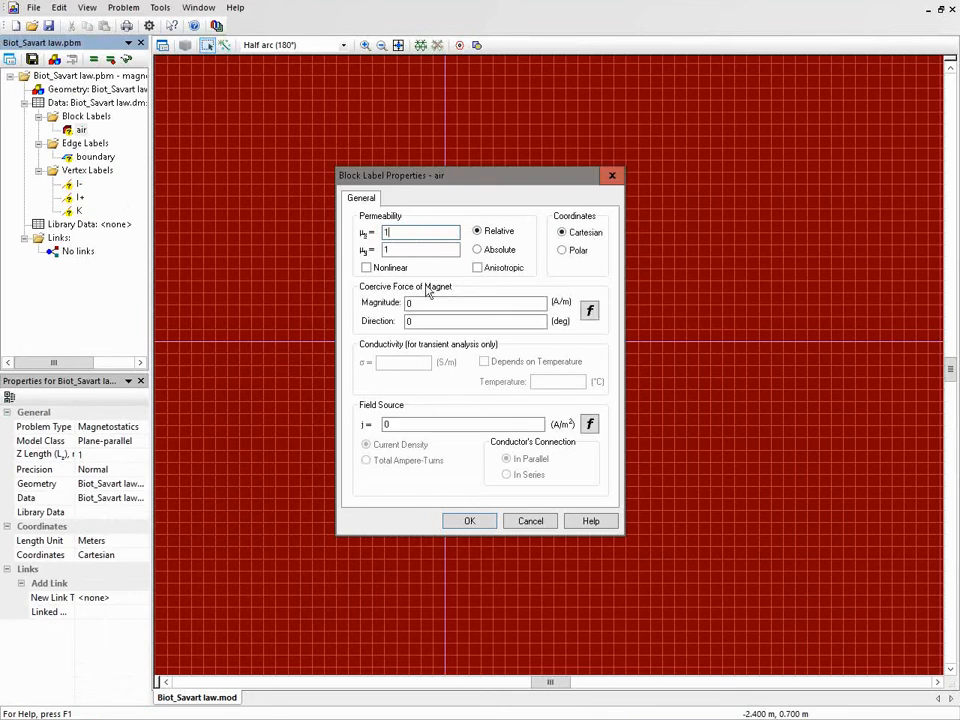
left_click(477, 522)
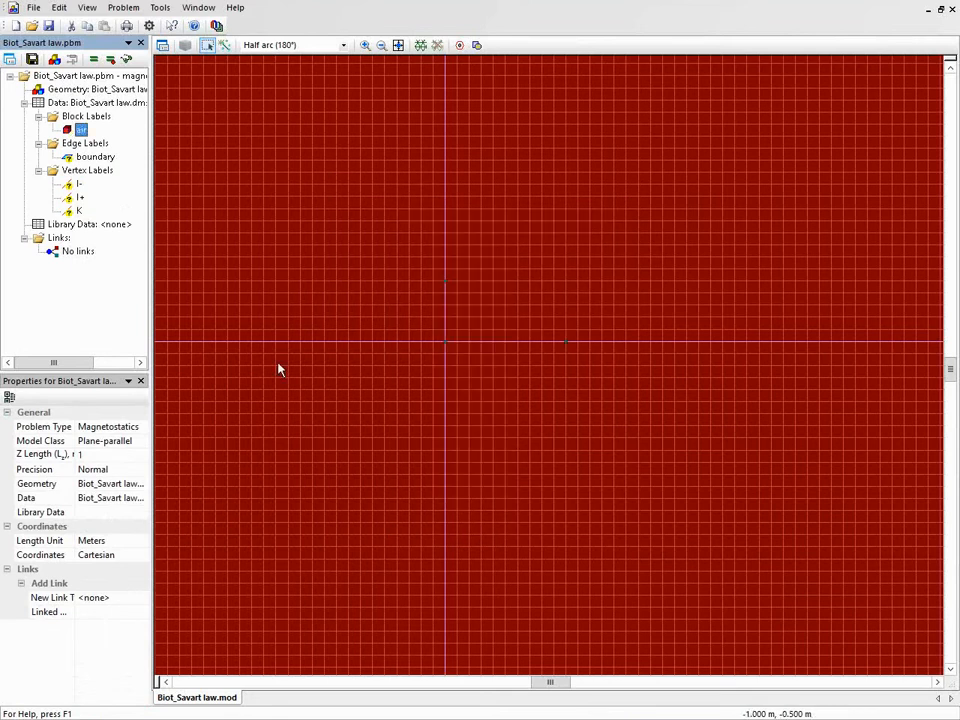
Give the boundary edge label a magnetic potential condition with A0 = 0 Wb/m.
left_click(90, 157)
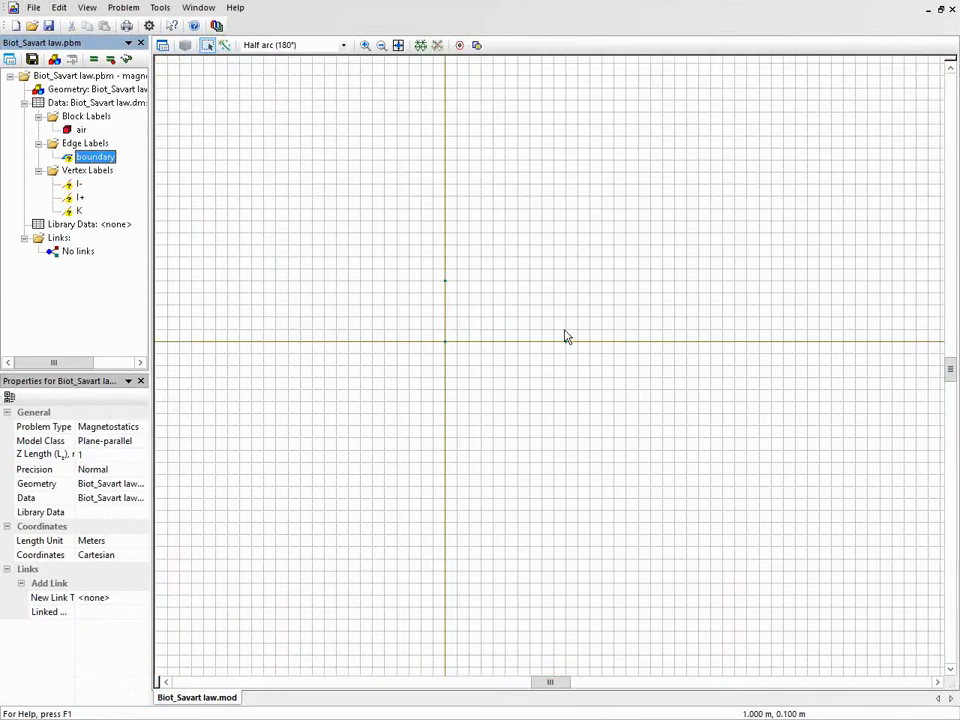
left_click(398, 45)
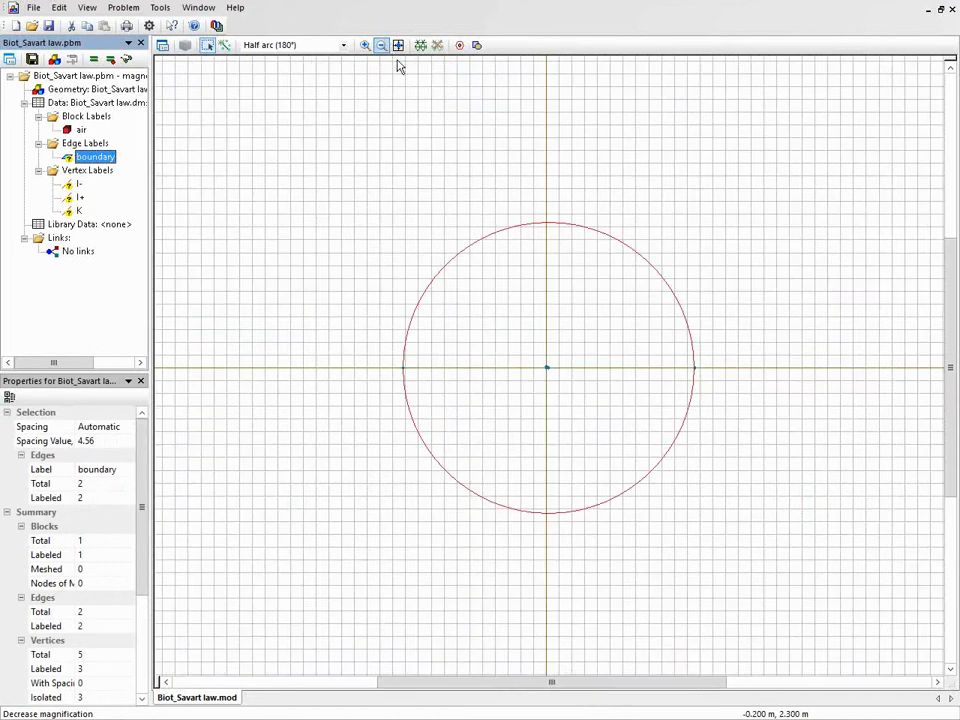
double_click(96, 157)
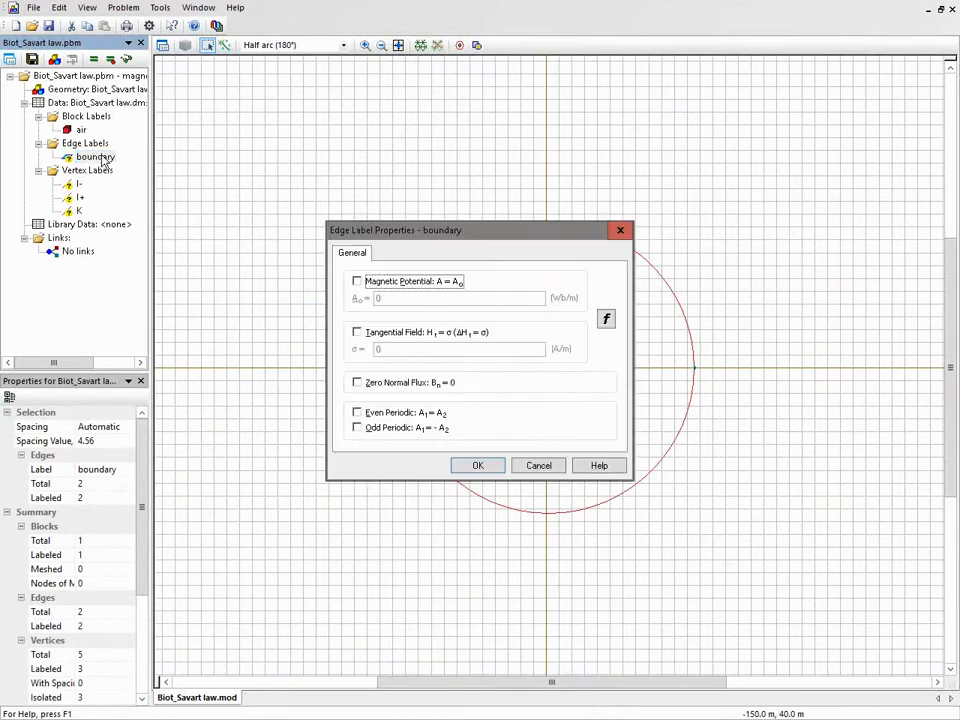
left_click(357, 281)
double_click(392, 300)
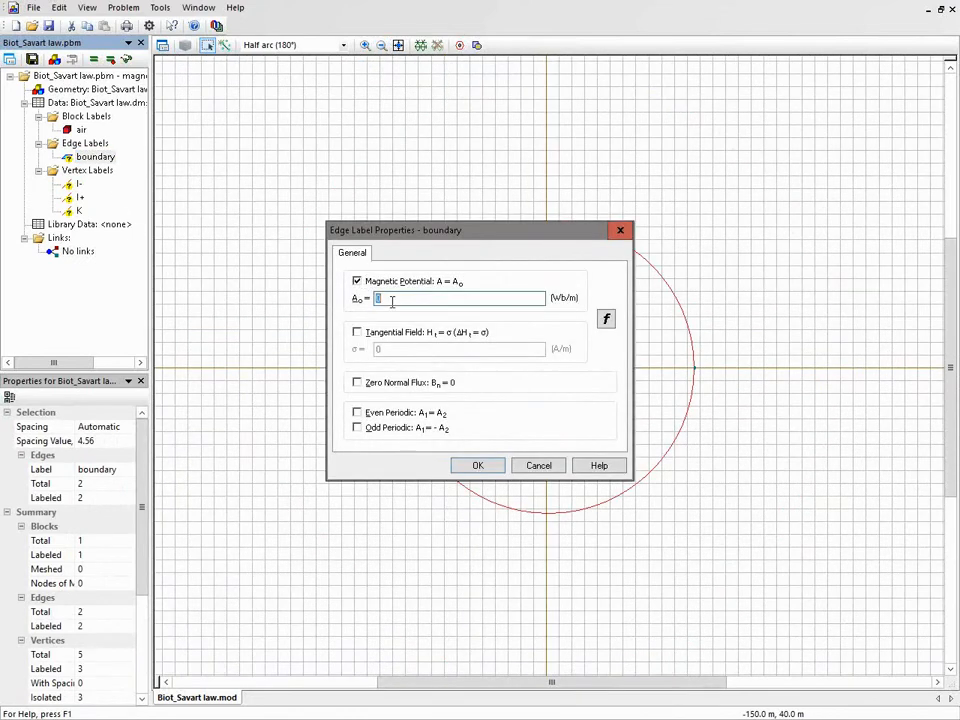
left_click(496, 470)
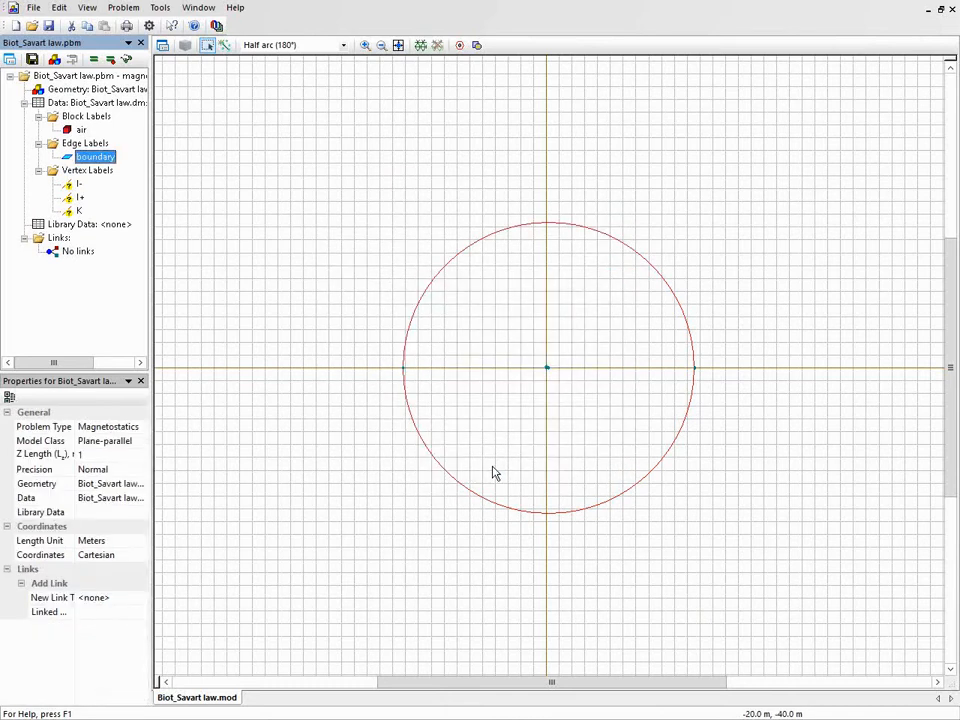
Give the vertex label "I-" a linear current of -10 A.
left_click(80, 185)
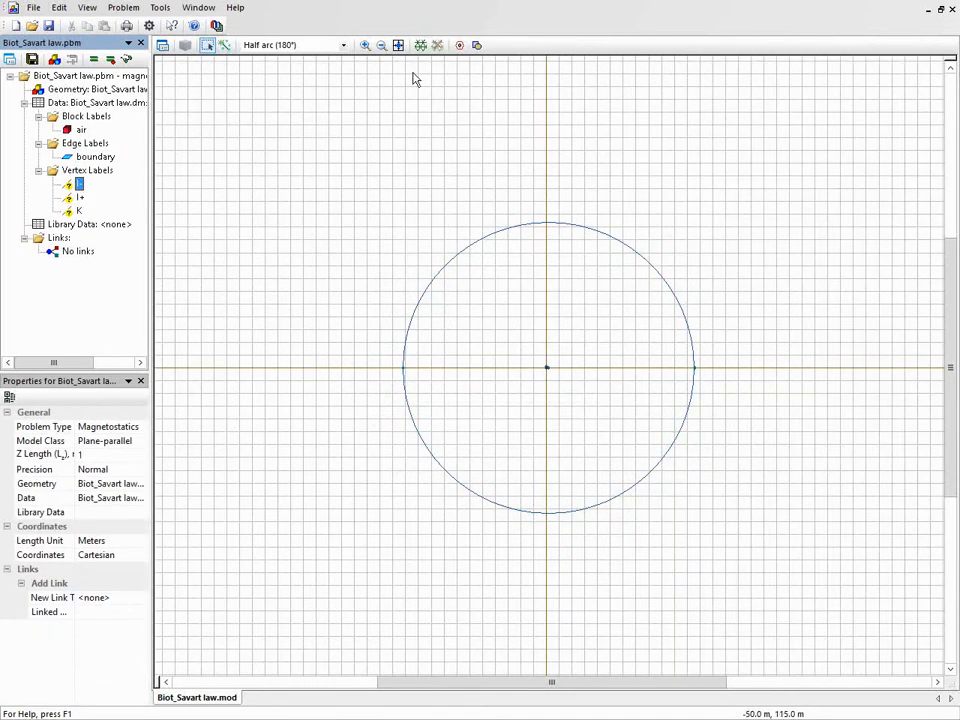
left_click(365, 45)
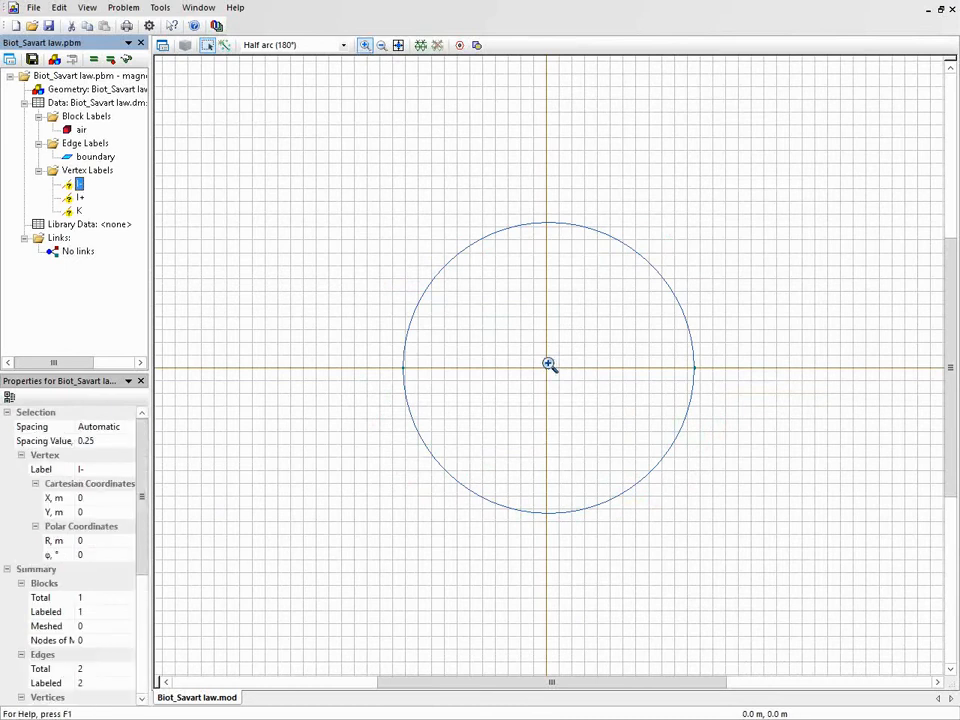
left_click(552, 370)
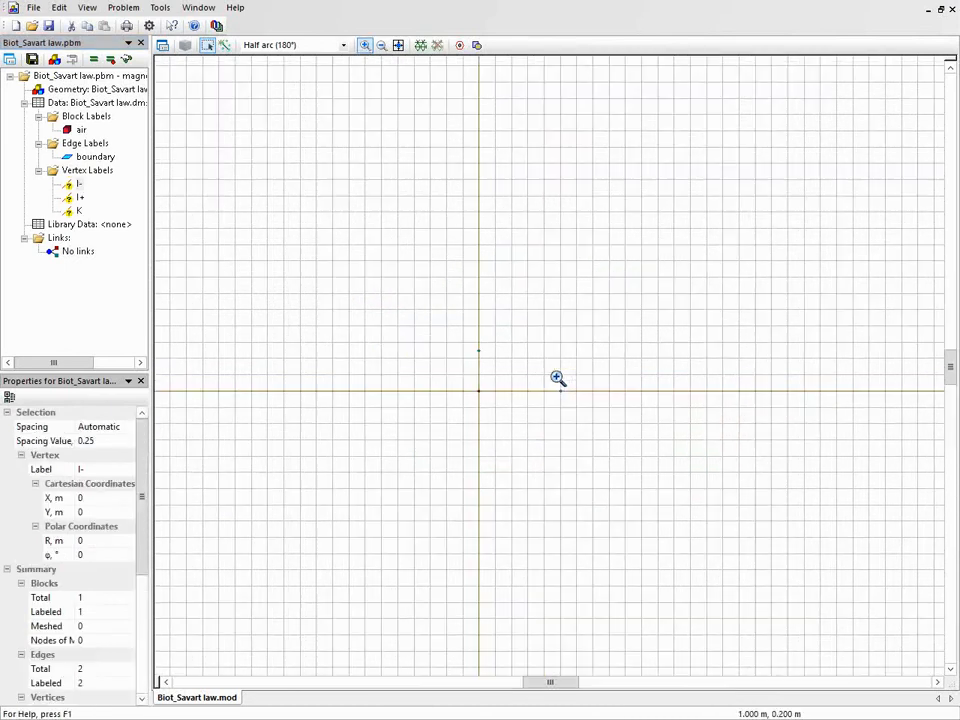
left_click(367, 48)
left_click(78, 186)
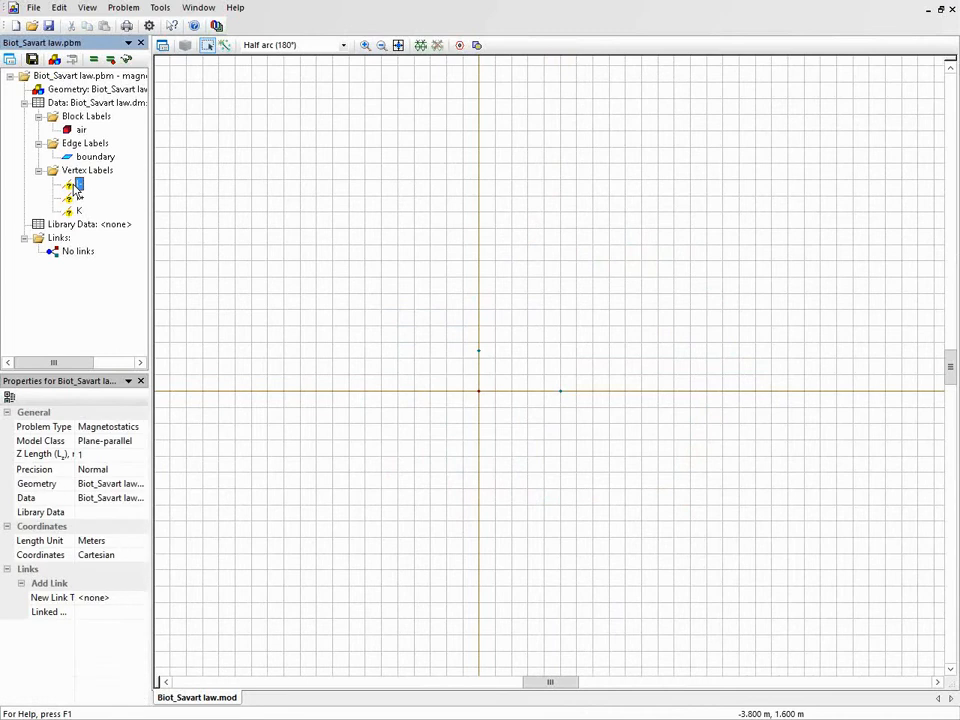
double_click(78, 187)
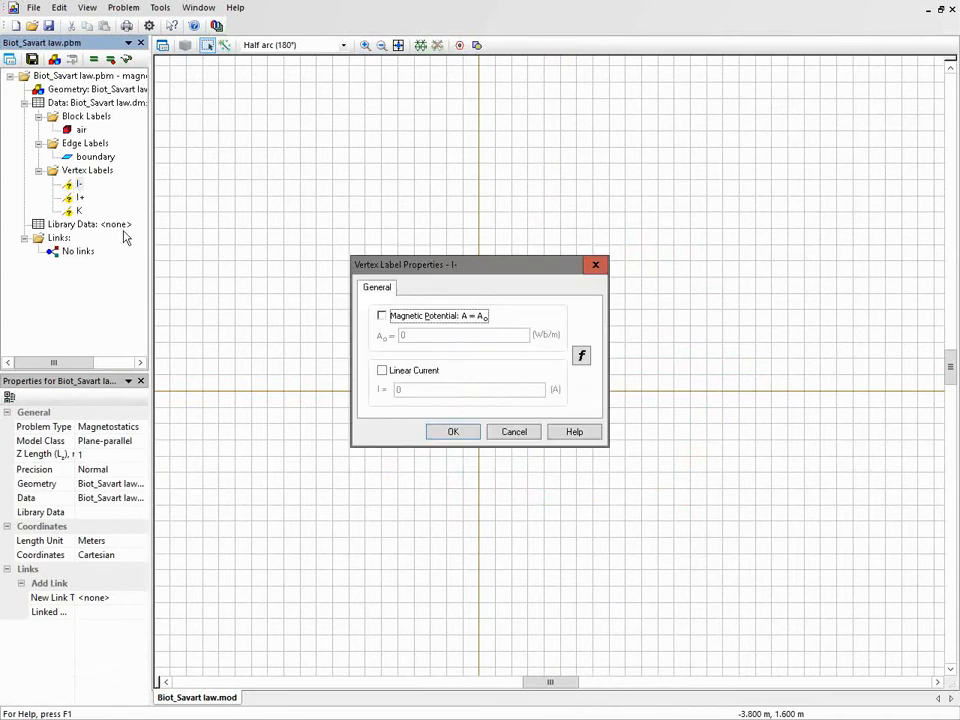
left_click(382, 371)
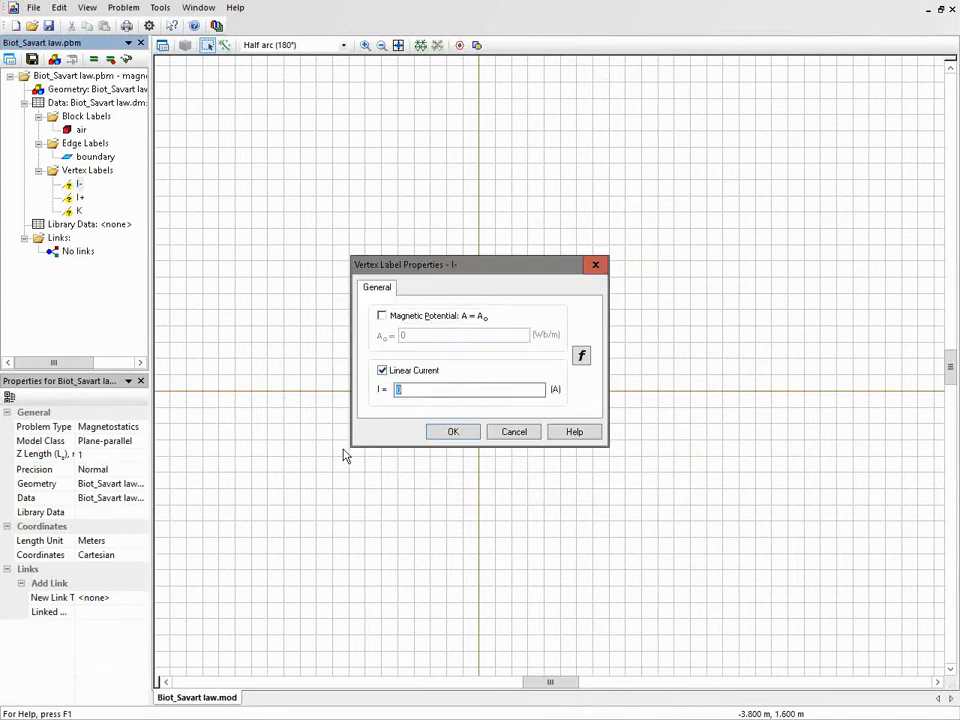
type("-10")
key("Return")
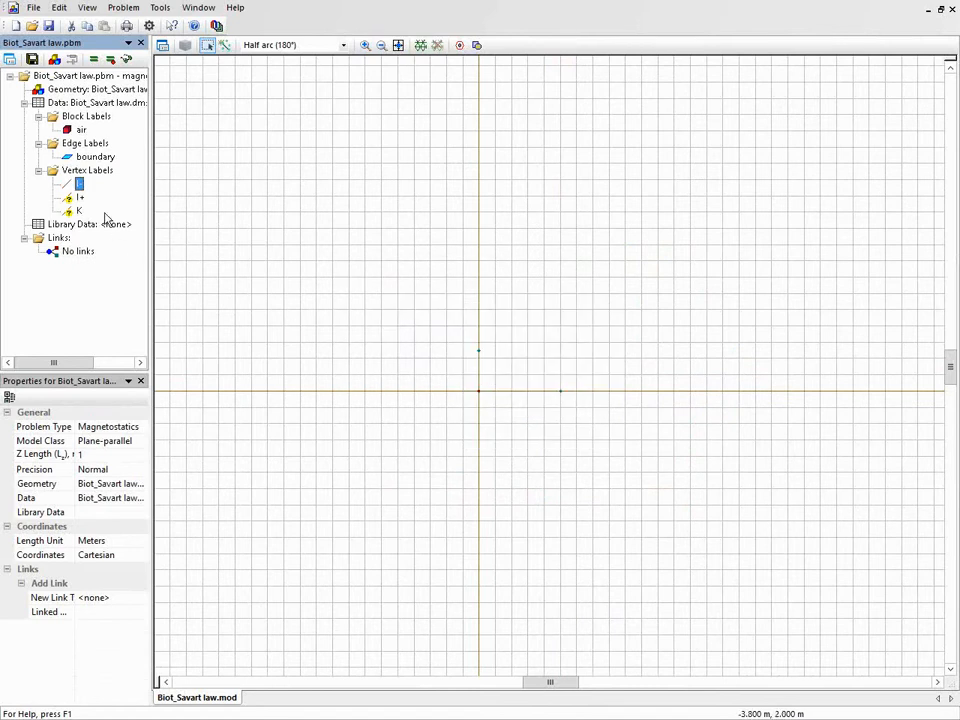
Give the vertex label "I+" a linear current of +10 A.
left_click(78, 199)
double_click(78, 199)
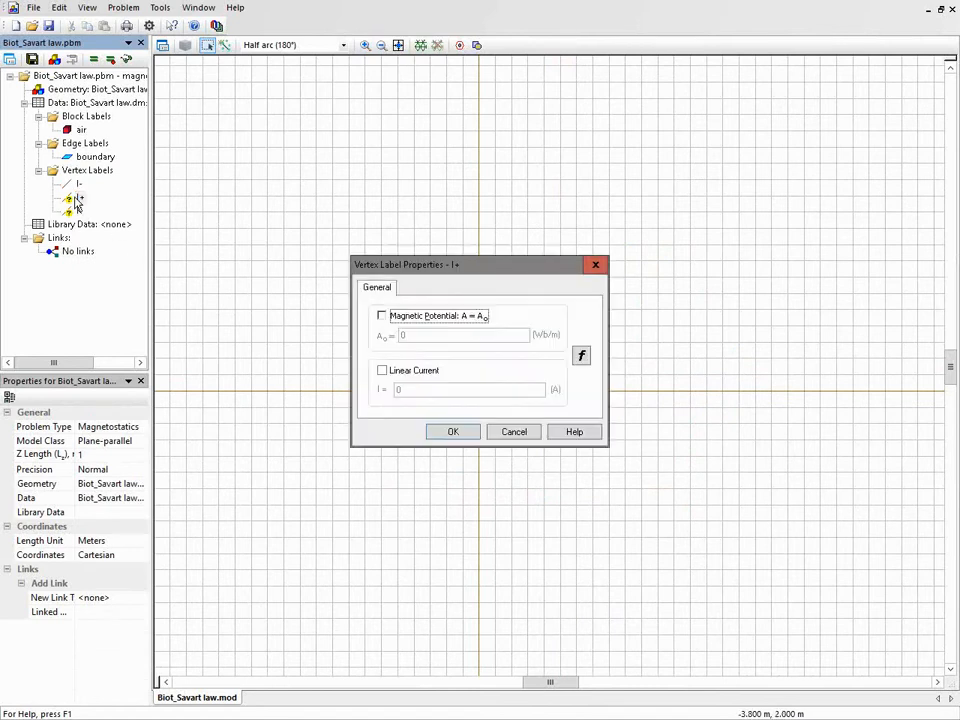
left_click(383, 372)
type("+10")
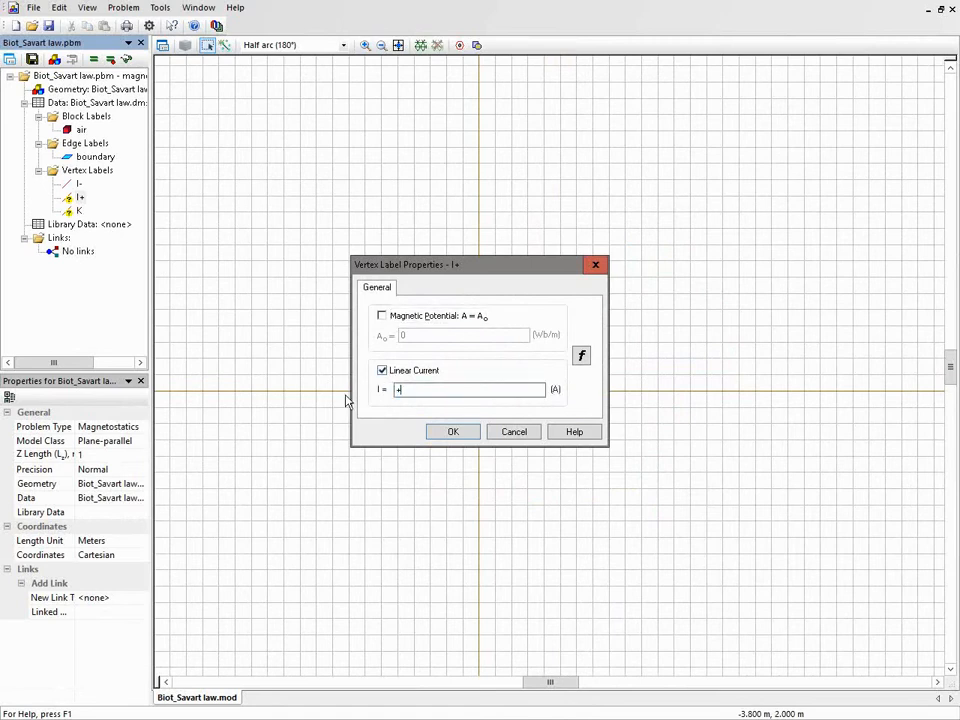
left_click(448, 431)
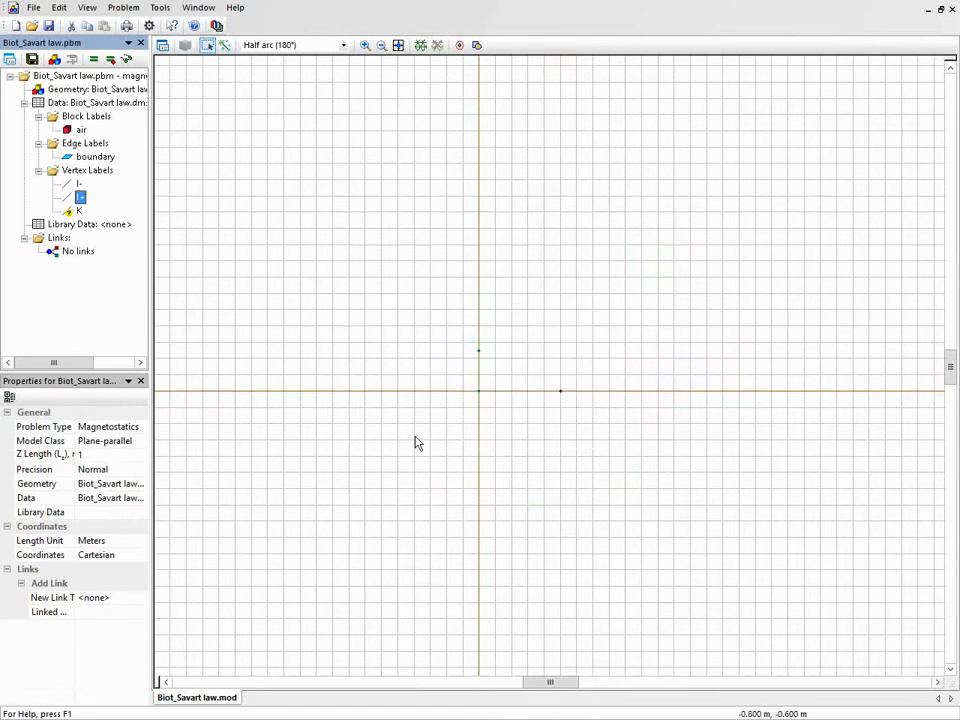
Define the vertex label "K" with neither a magnetic potential nor a linear current.
left_click(78, 211)
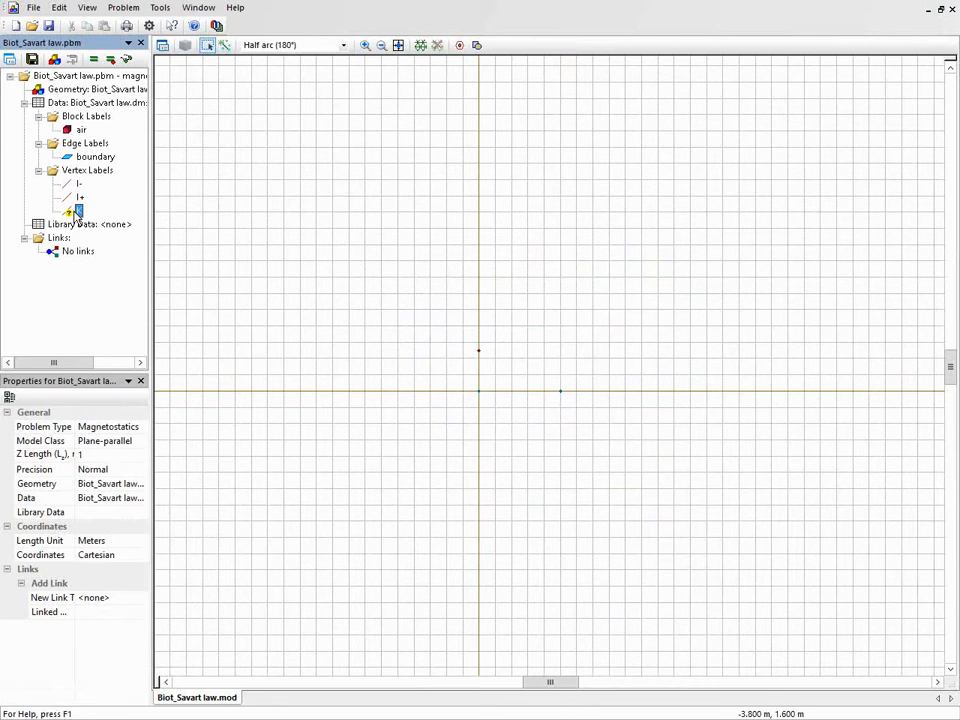
double_click(78, 212)
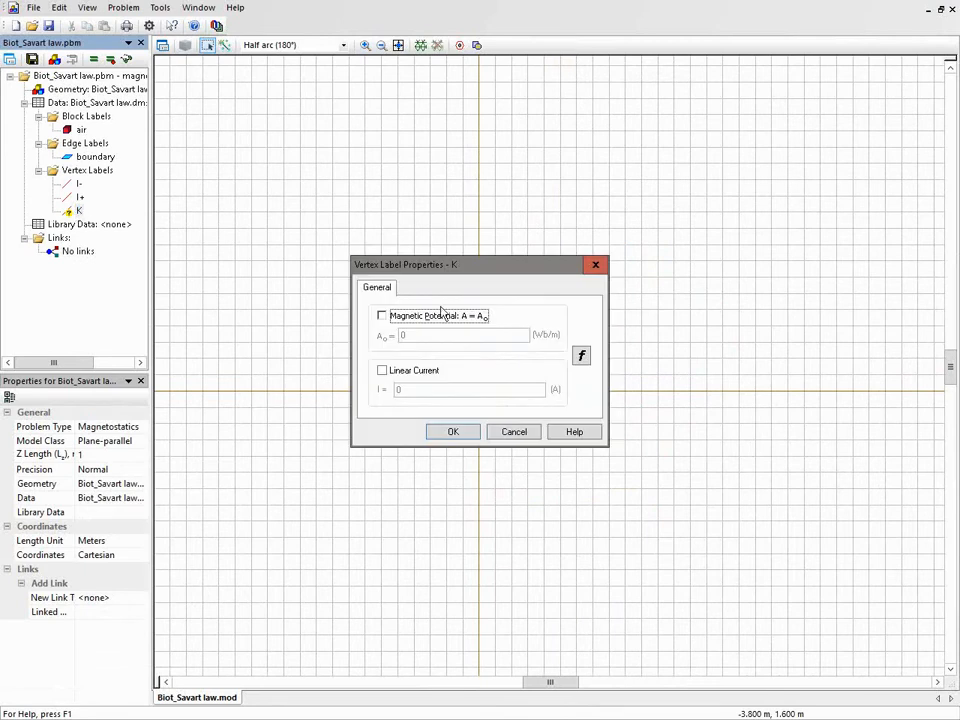
left_click_drag(470, 268, 538, 104)
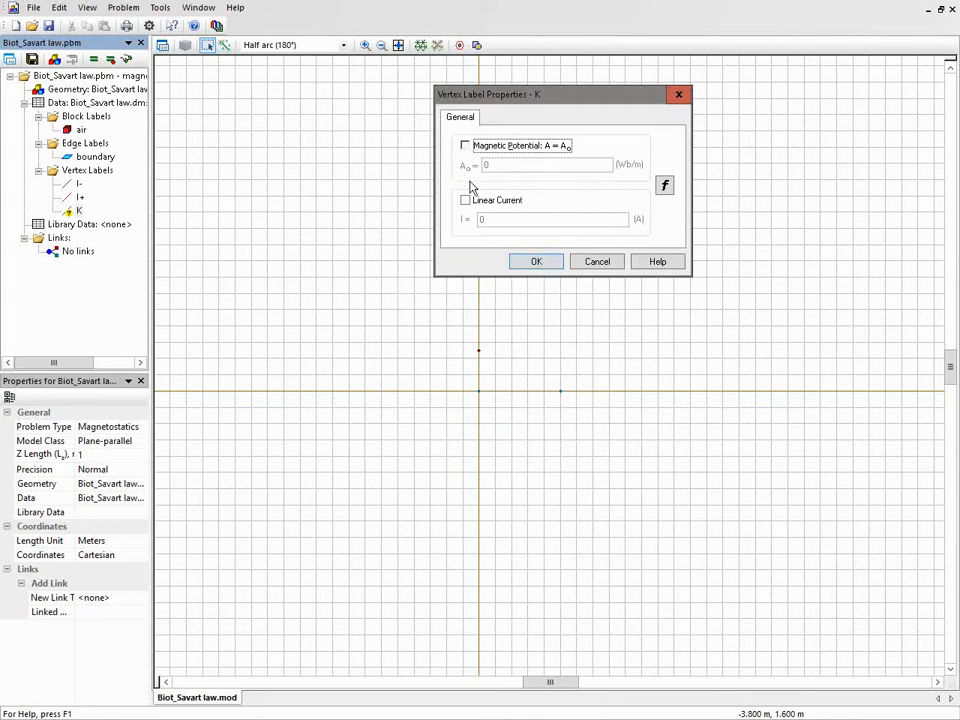
left_click(535, 264)
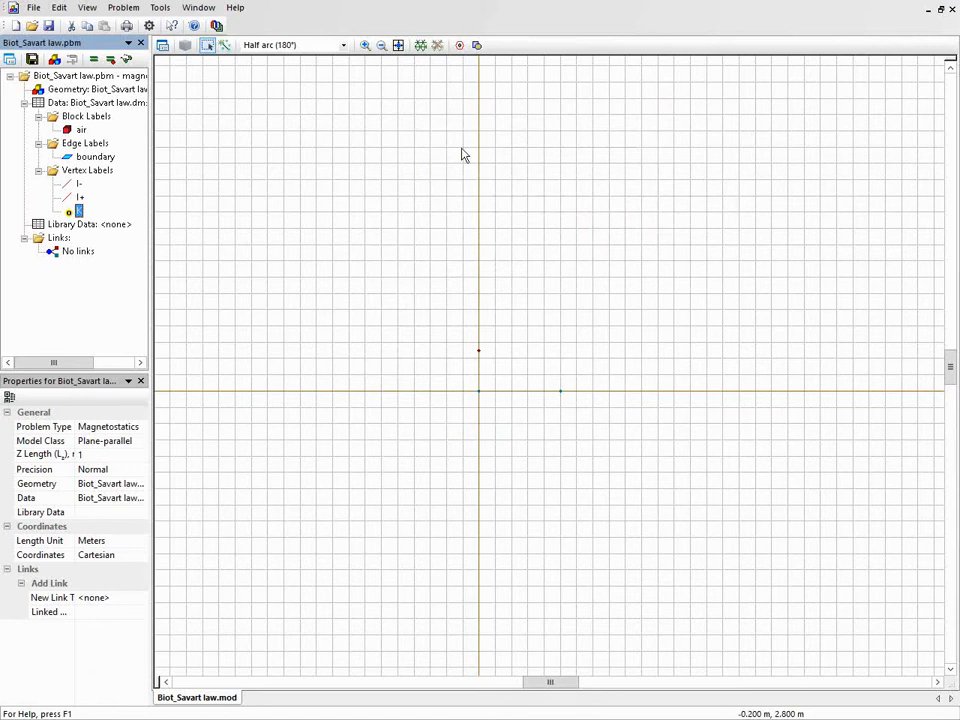
Build the mesh and solve the problem, saving the modified files, and open the field results.
left_click(421, 50)
left_click(108, 60)
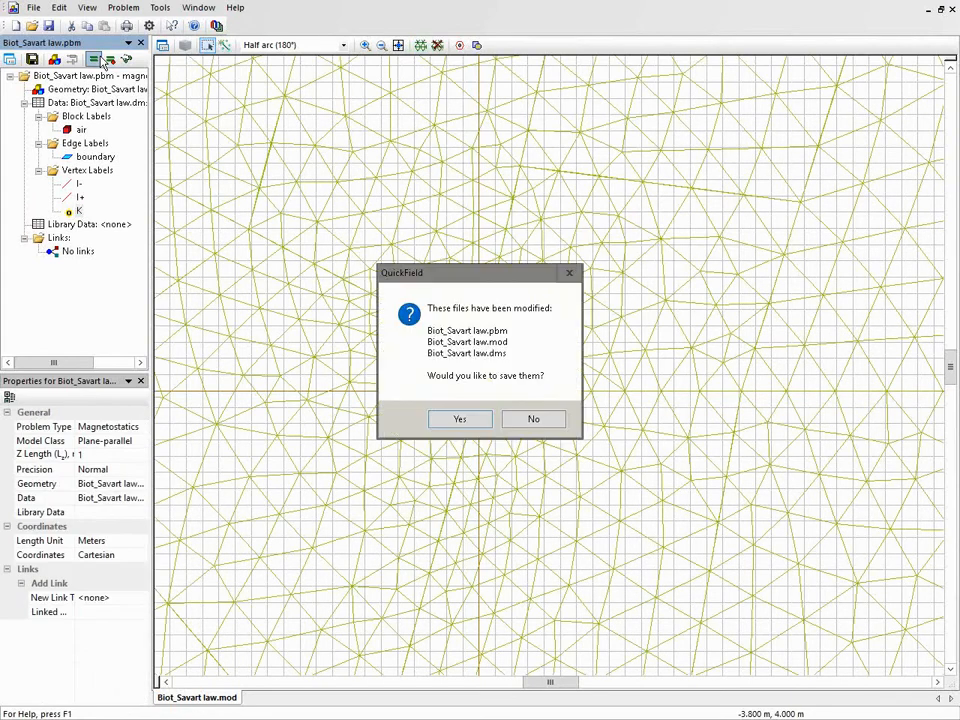
key("Return")
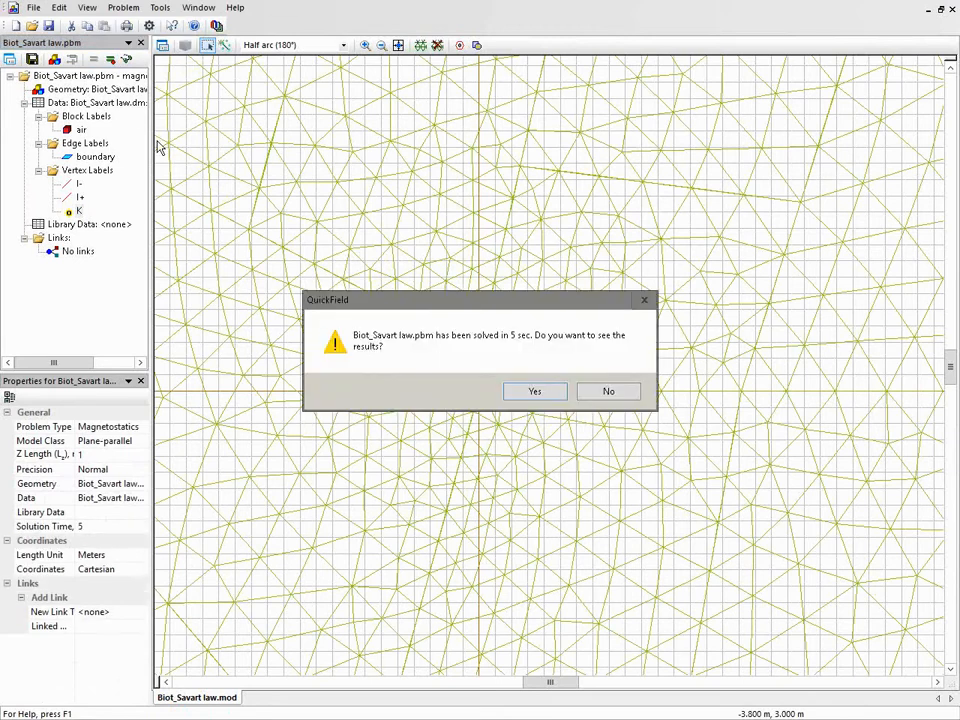
key("Return")
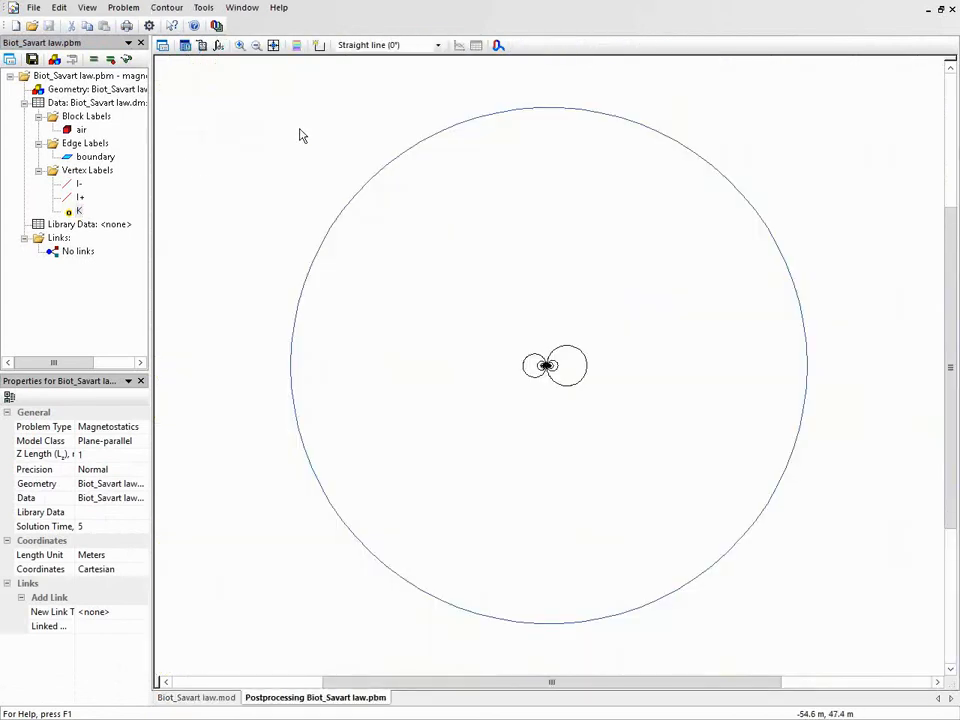
Show the mesh over the equilines of potential in the field picture around the two line currents.
left_click(240, 47)
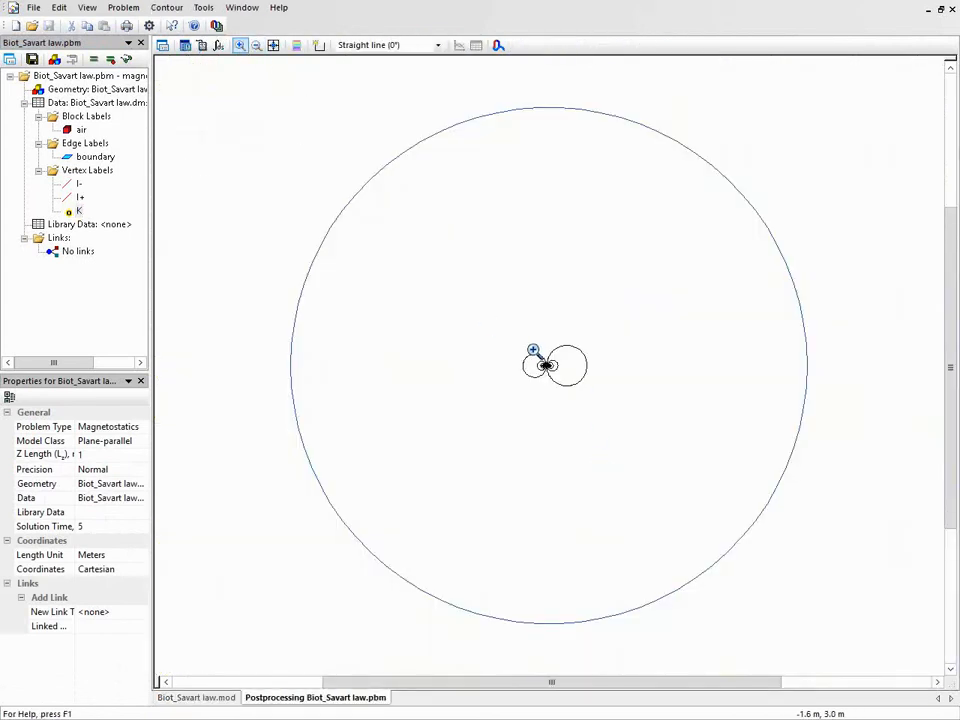
left_click_drag(532, 350, 560, 389)
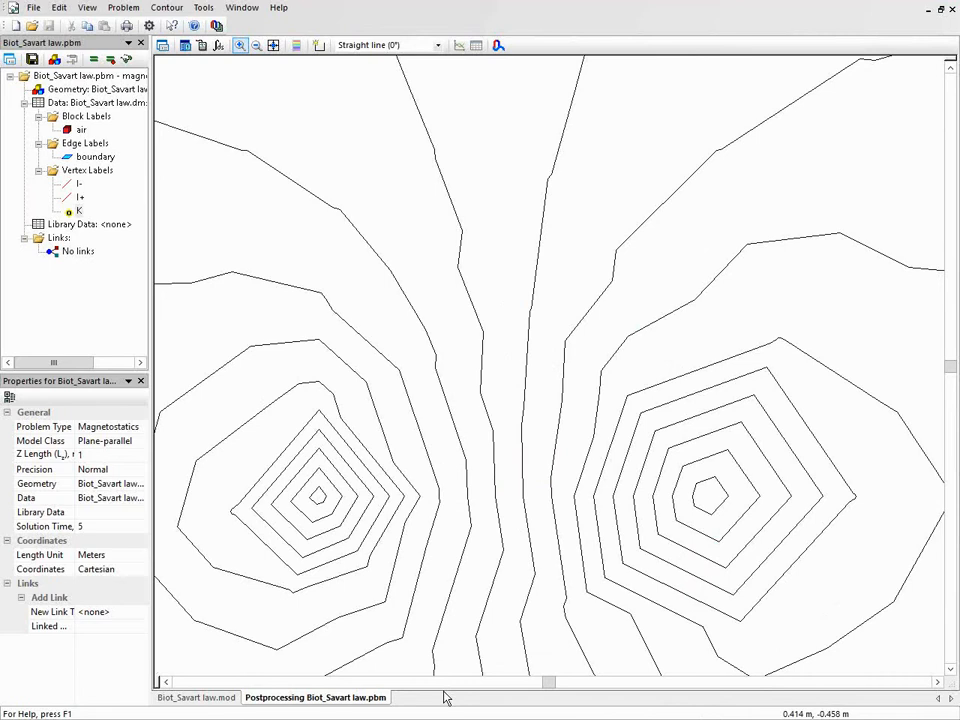
left_click(163, 49)
left_click(342, 477)
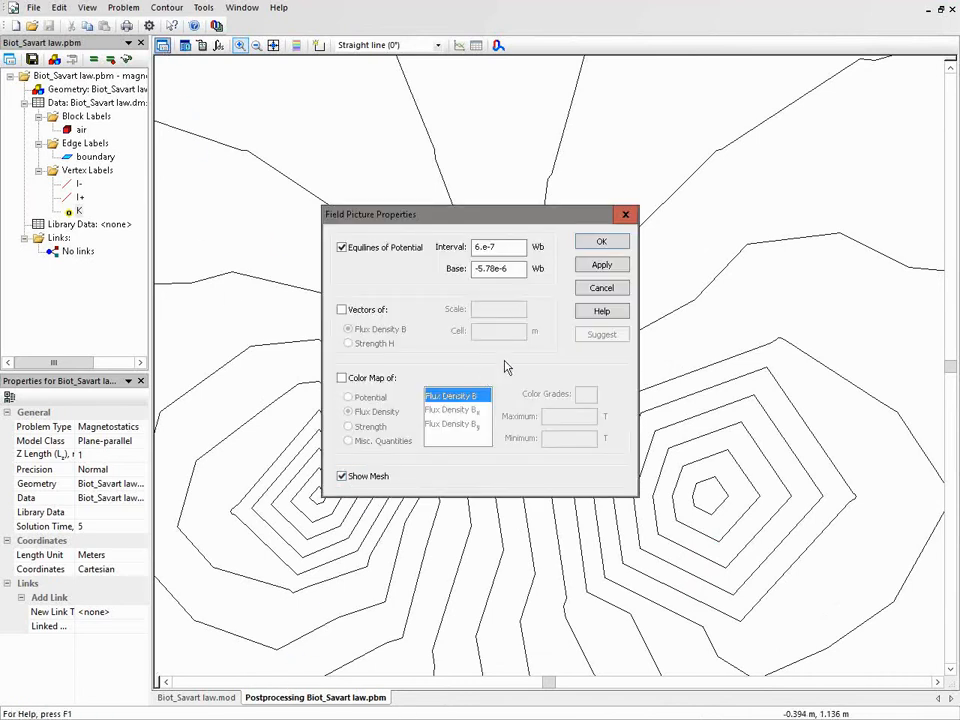
left_click(601, 243)
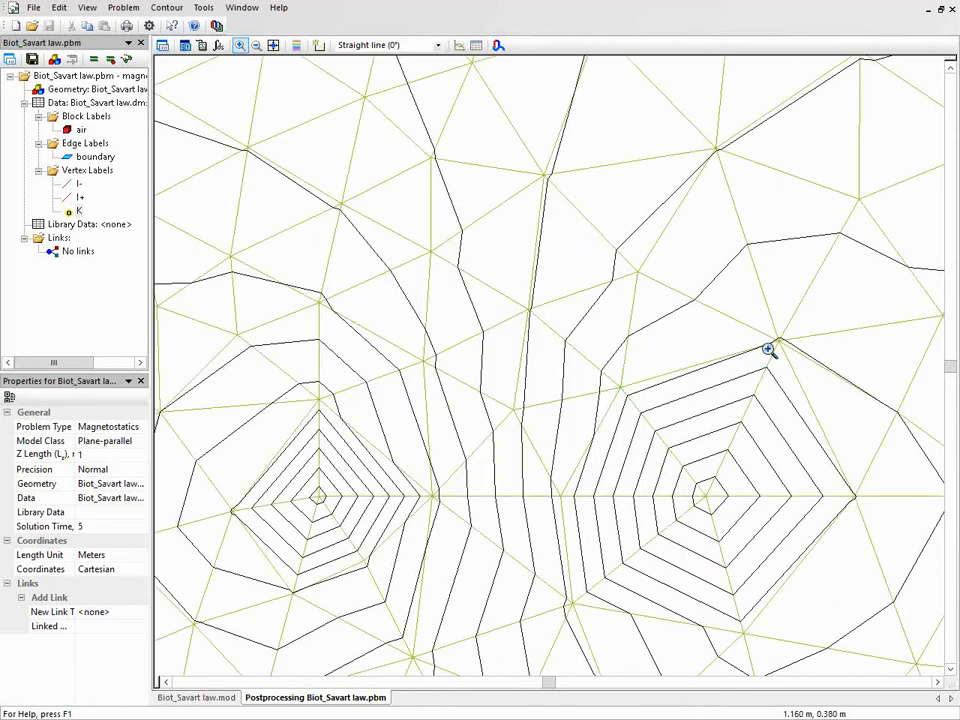
Refine the mesh from the previous solution with one iteration and a 6870-node limit, and view the resulting equilines around the line currents.
double_click(63, 92)
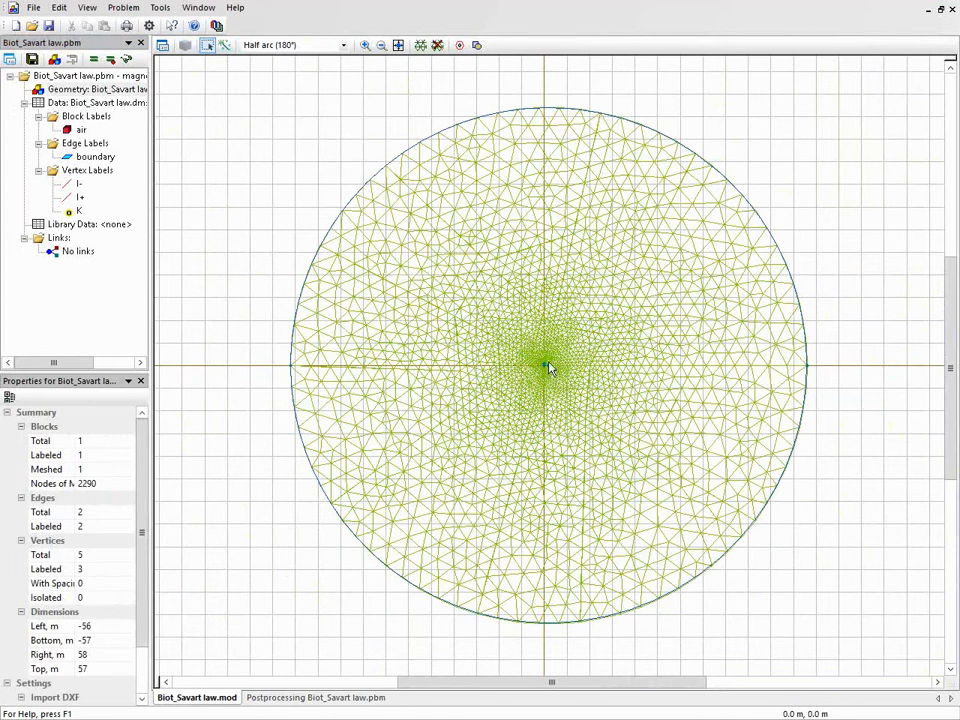
left_click(110, 59)
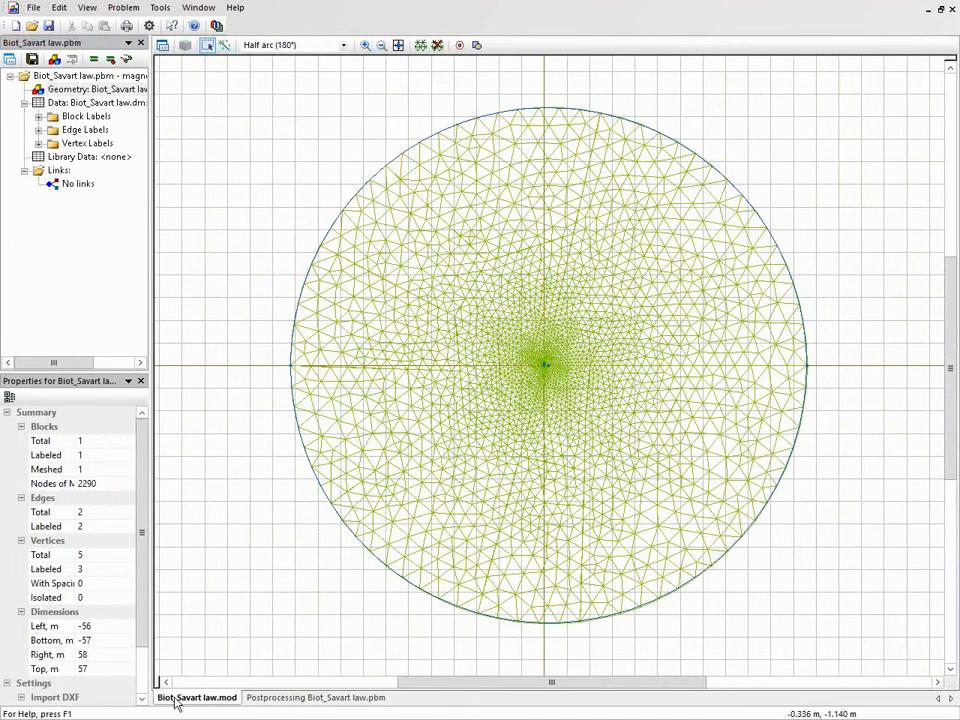
left_click(365, 45)
left_click_drag(524, 350, 570, 388)
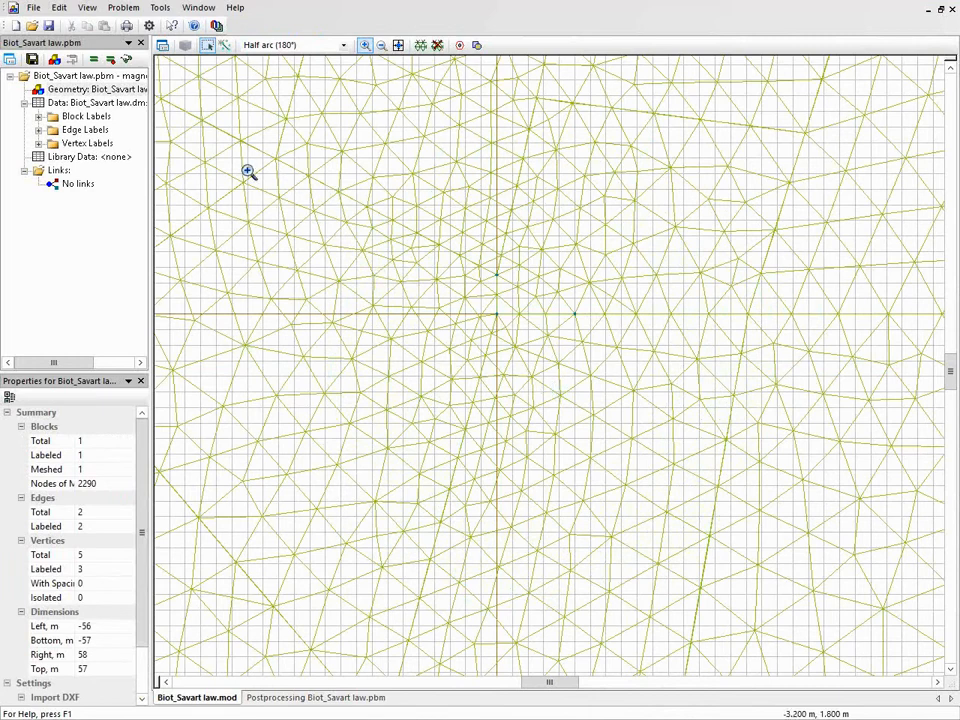
left_click(111, 60)
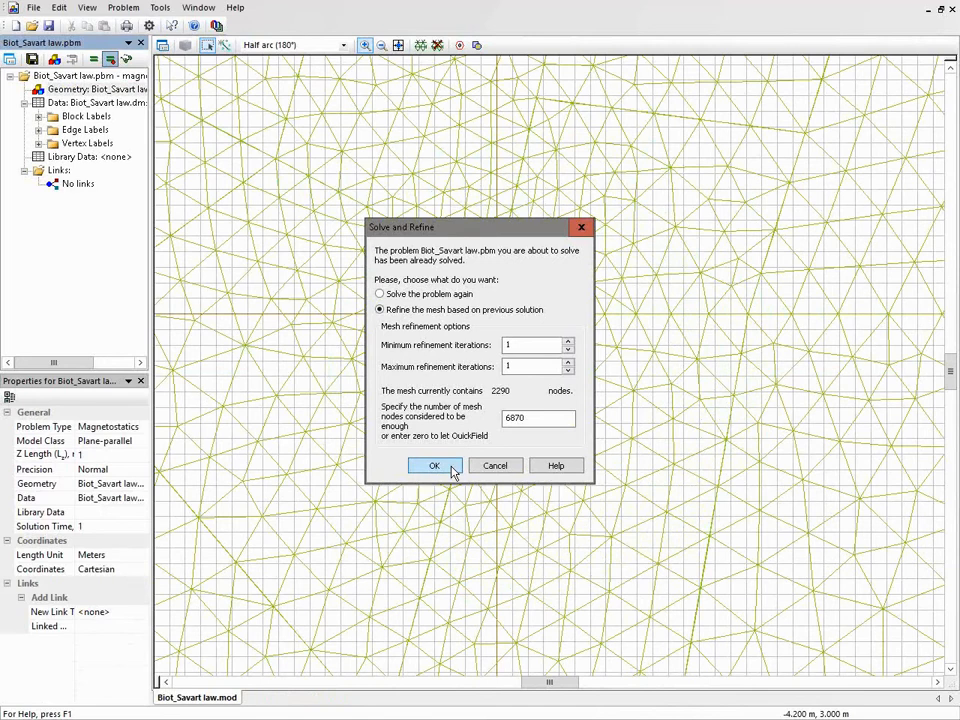
left_click(452, 468)
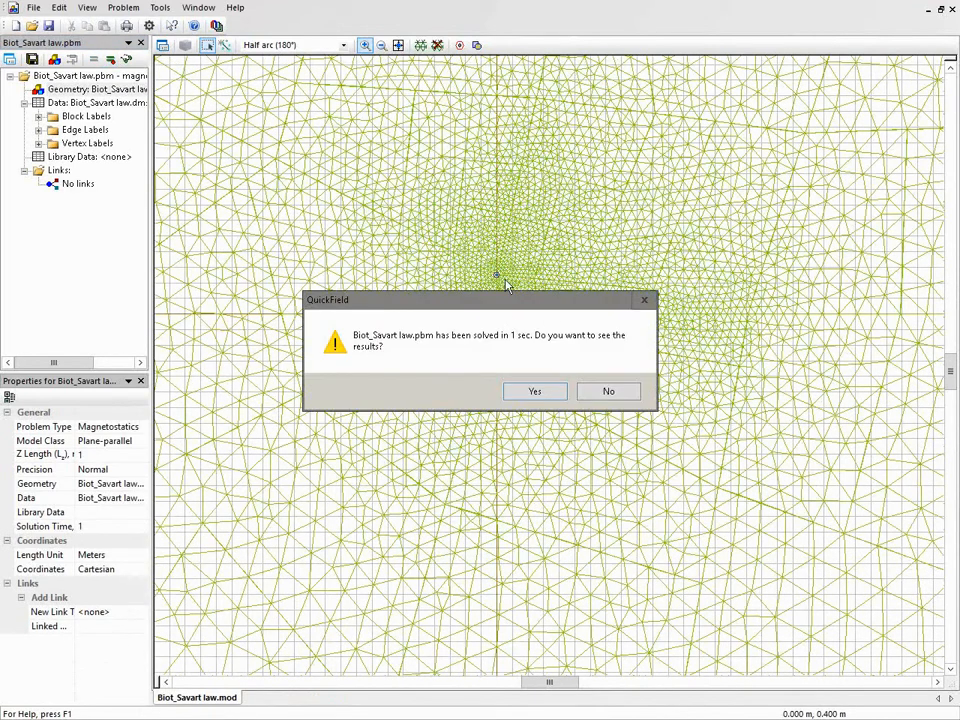
left_click(535, 391)
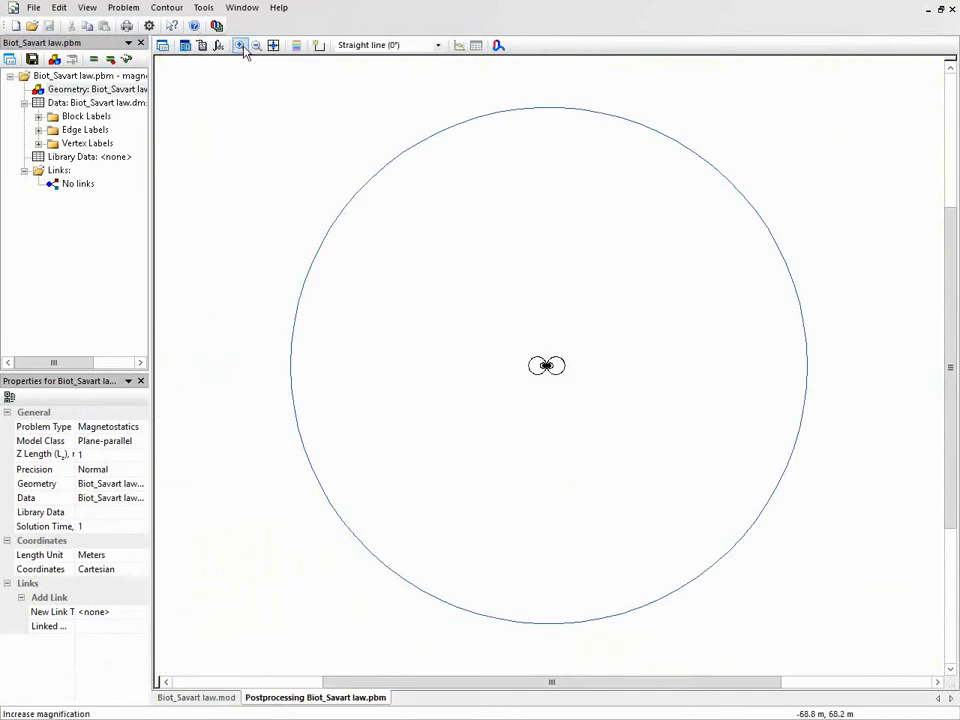
left_click(240, 45)
mouse_move(549, 388)
left_mouse_down()
mouse_move(546, 364)
mouse_move(555, 375)
left_mouse_up()
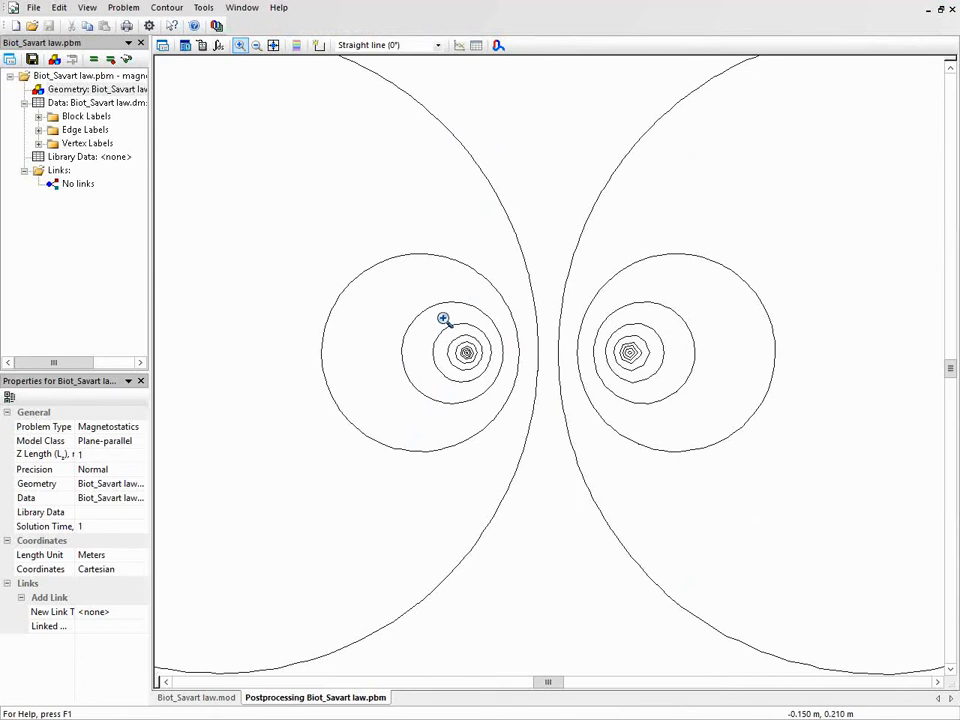
left_click_drag(444, 319, 493, 383)
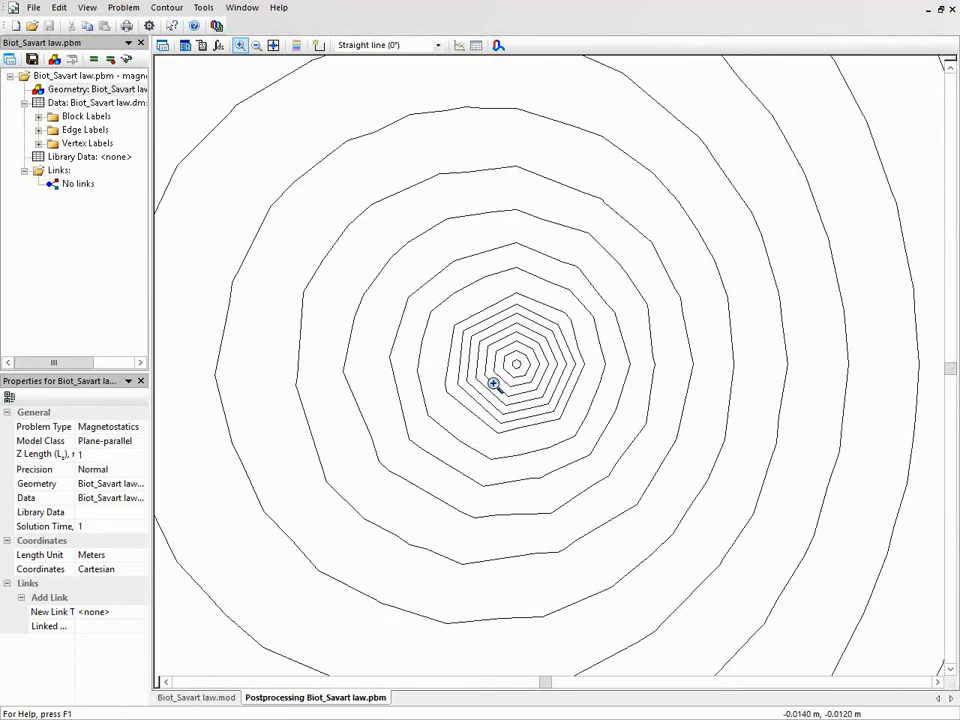
Refine the mesh a second time with one iteration and a 17400-node limit, and view the resulting equilines around both line currents.
left_click(110, 60)
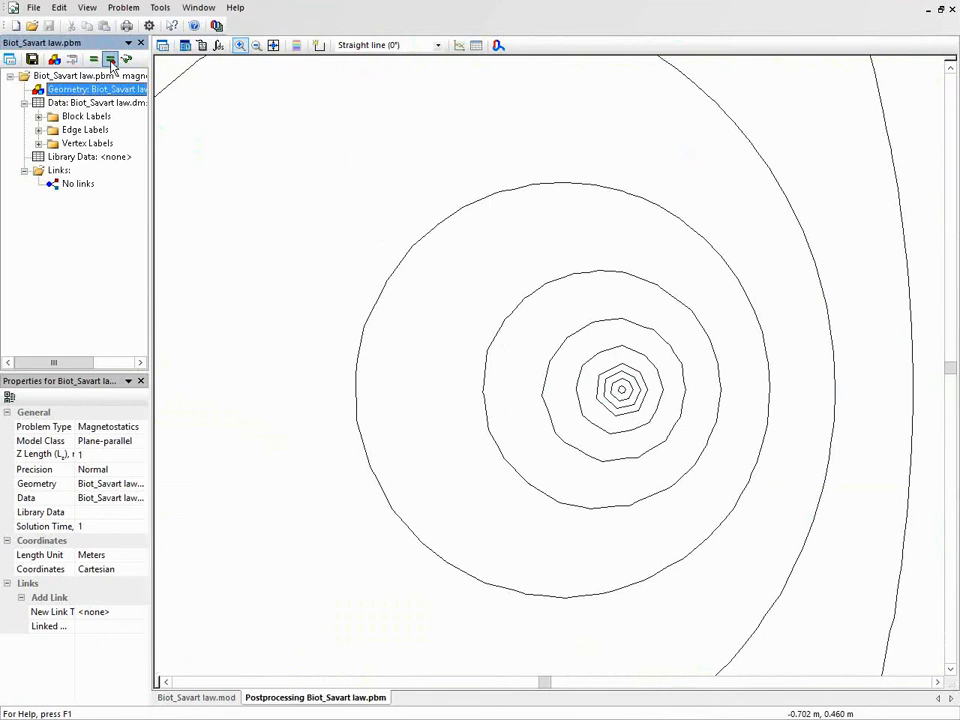
left_click(110, 60)
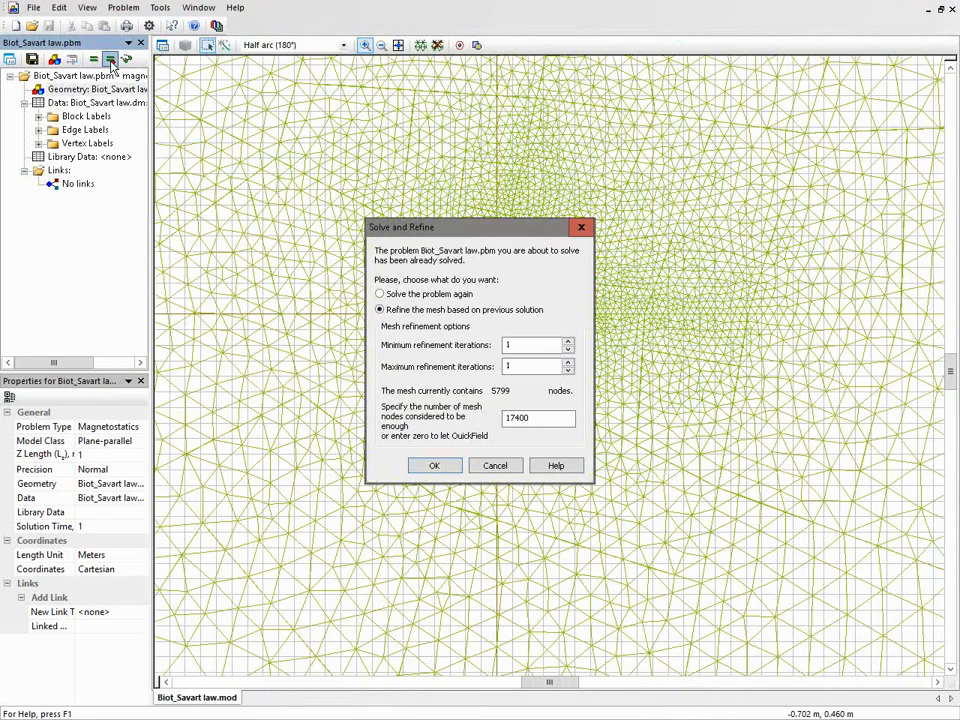
left_click(430, 466)
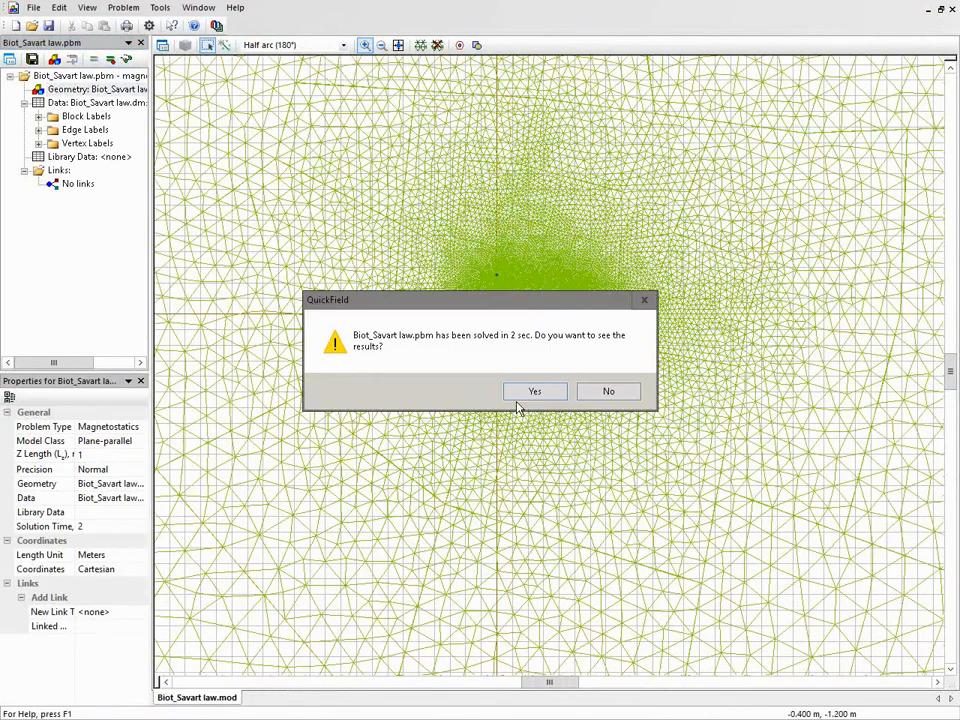
left_click(527, 396)
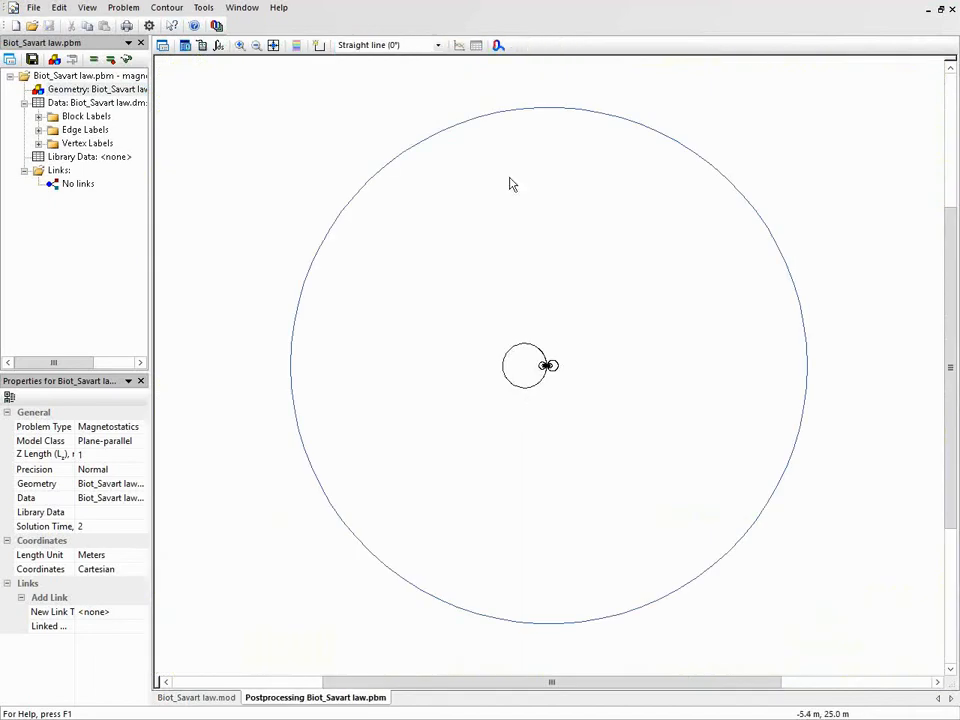
left_click(241, 46)
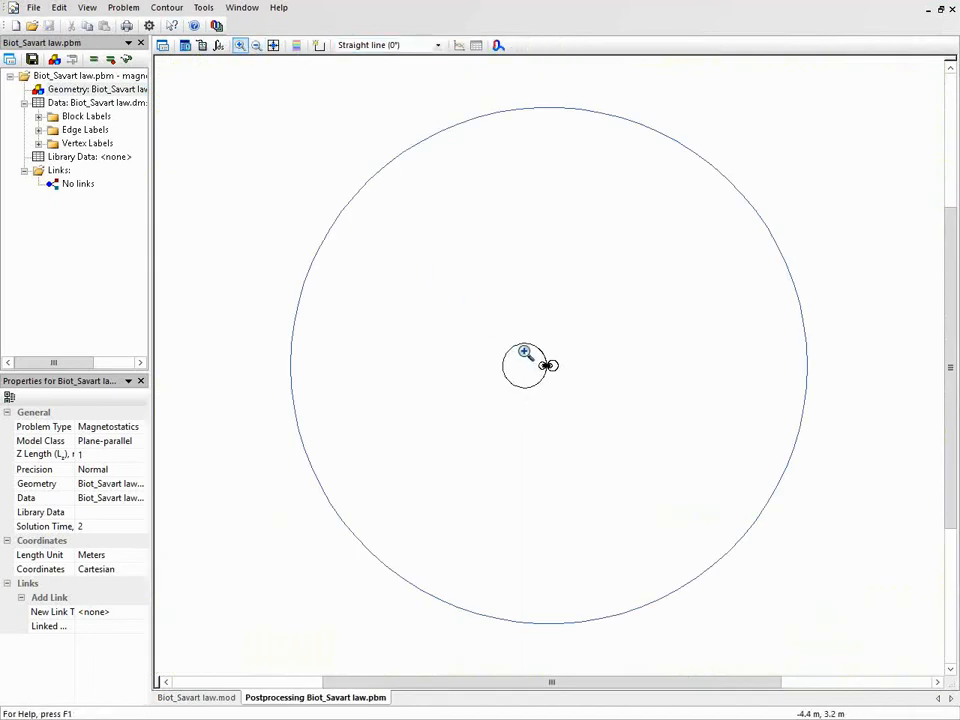
left_click_drag(523, 351, 748, 463)
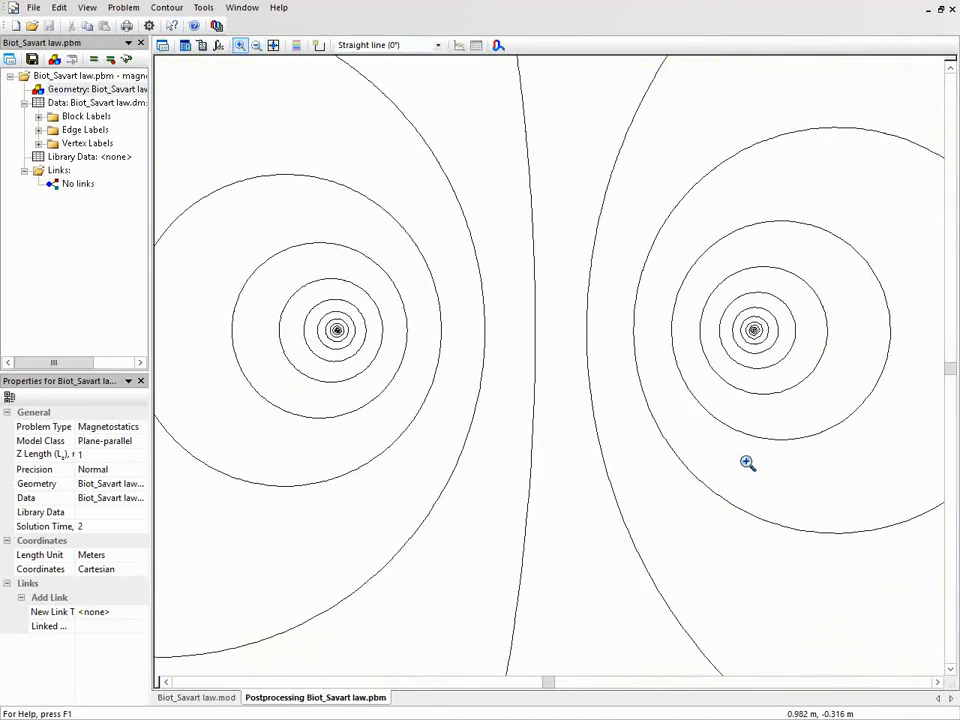
Show the local field values and probe a point about 0.5 m above the left line current.
left_click(950, 67)
left_click_drag(950, 67, 950, 67)
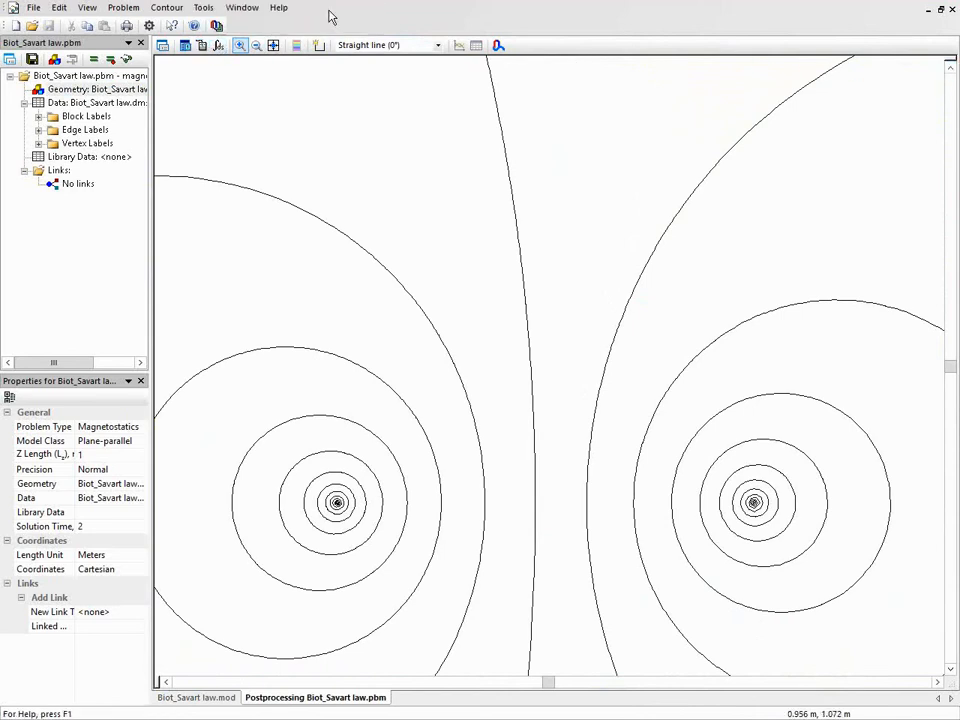
left_click(202, 46)
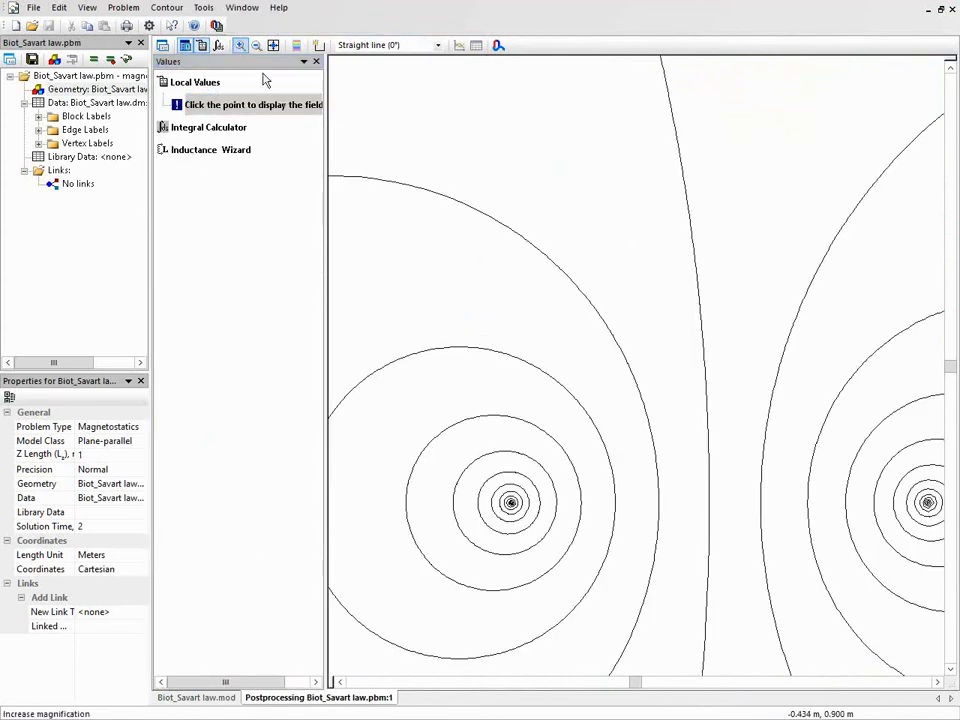
left_click(506, 291)
Set the probed point's coordinates to x = 0 and y = 0.5 m, and read the flux density components there.
left_click(224, 131)
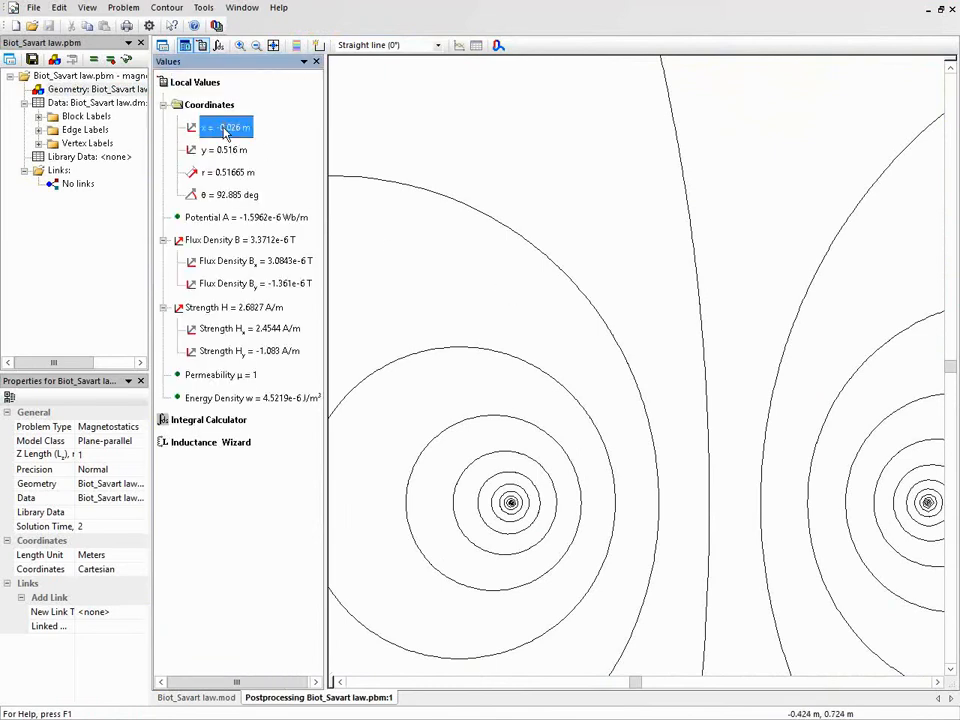
left_click(224, 131)
left_click_drag(228, 127, 176, 133)
type("0 : 0.516")
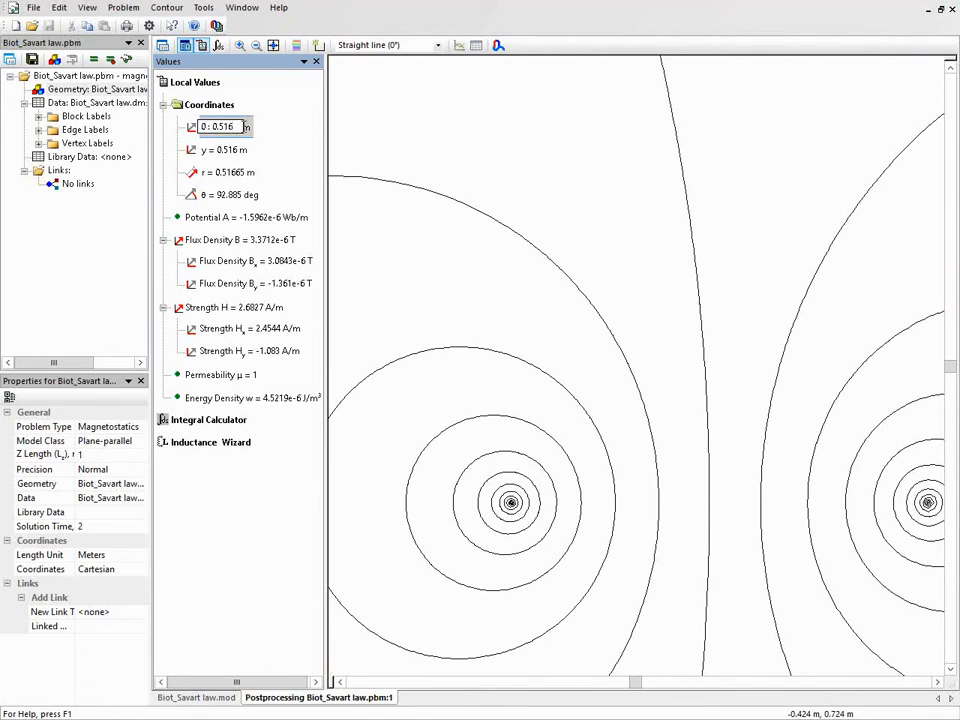
key("BackSpace")
key("BackSpace")
key("Return")
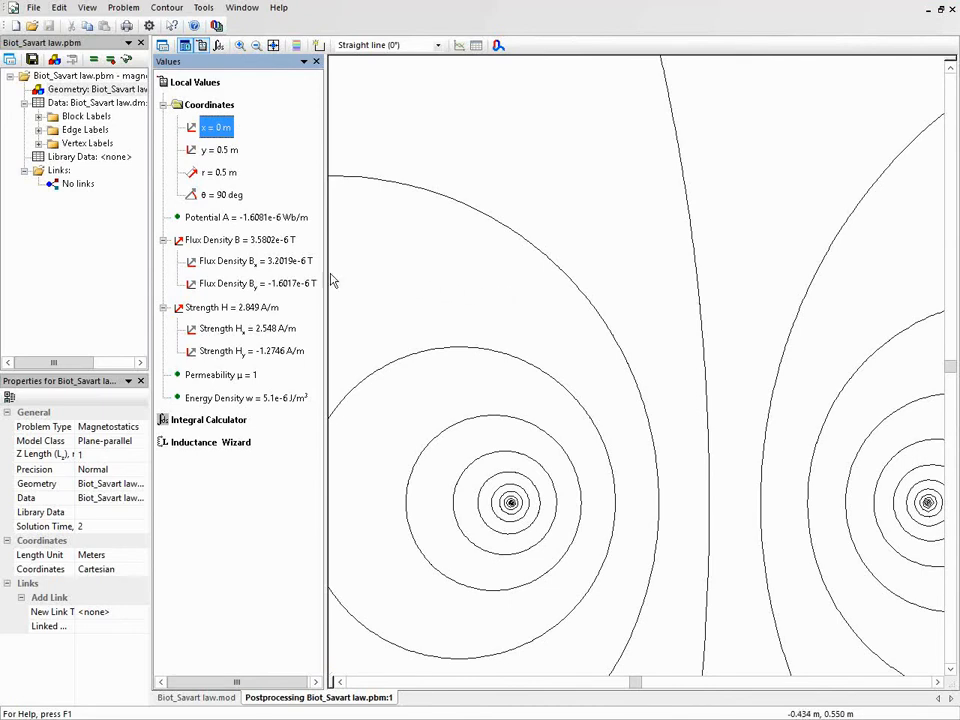
left_click(283, 266)
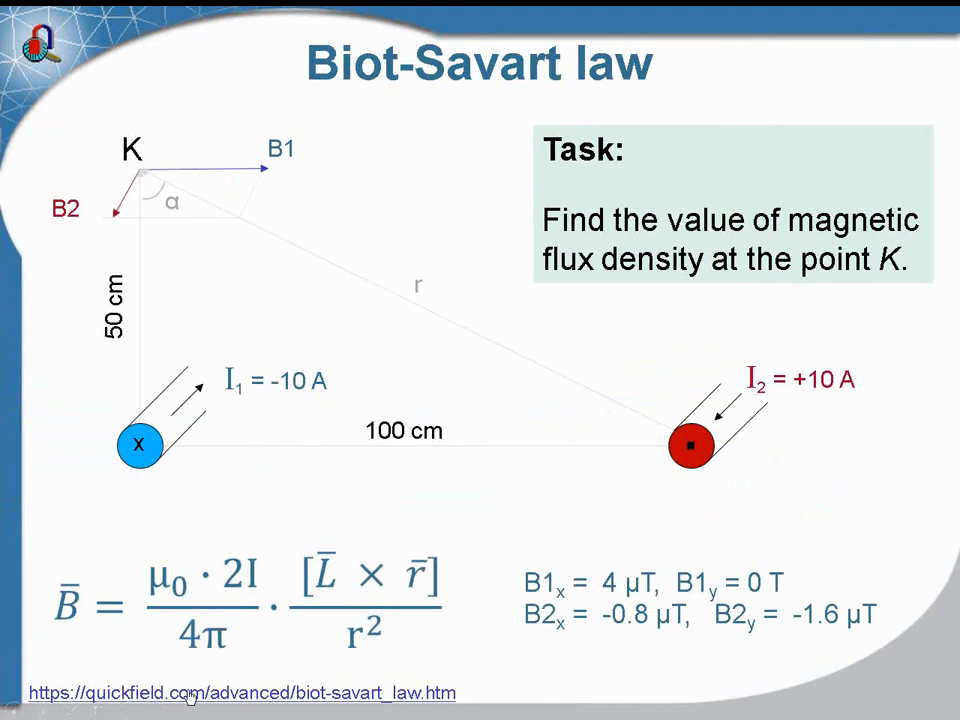
Open the linked quickfield.com Biot-Savart law example in the browser and review its geometry, analytical solution, results and simulation files link.
left_click(257, 694)
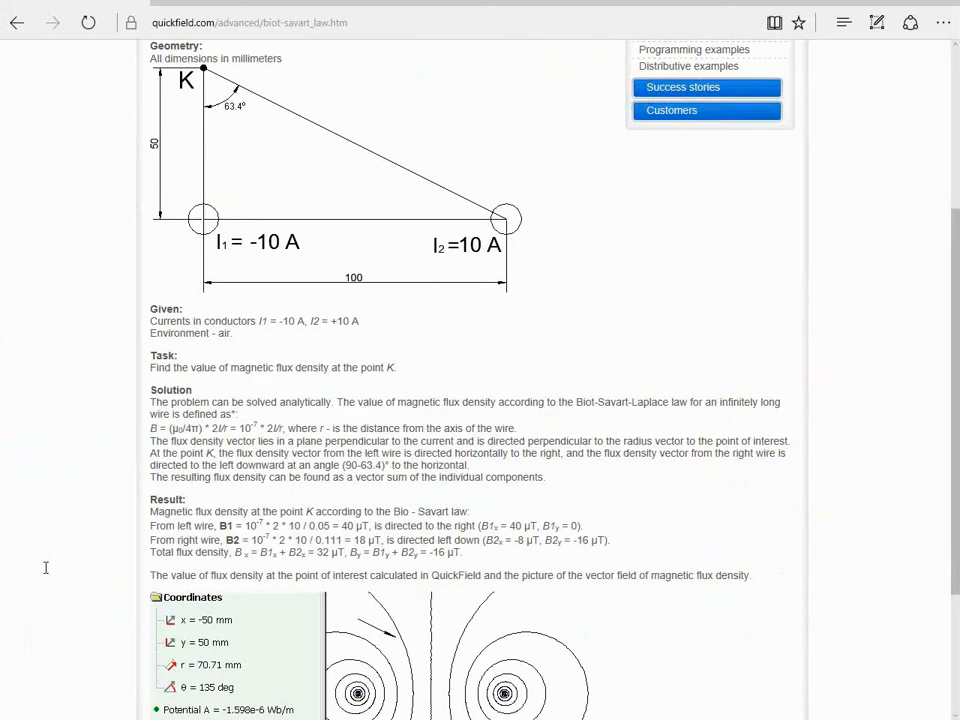
scroll(45, 567, "up", 3)
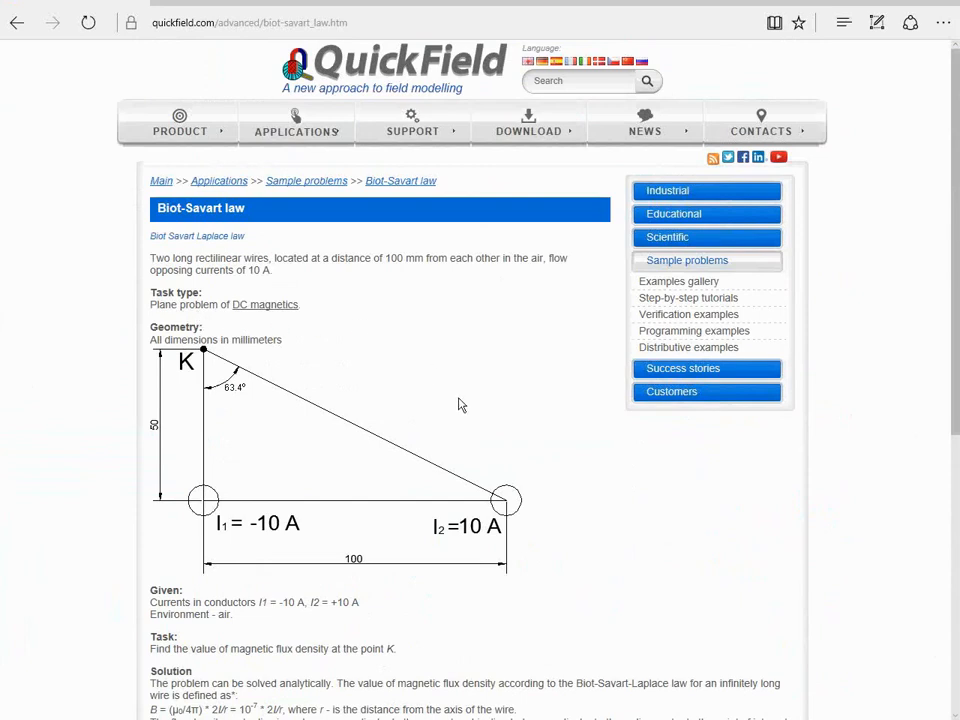
scroll(461, 405, "down", 4)
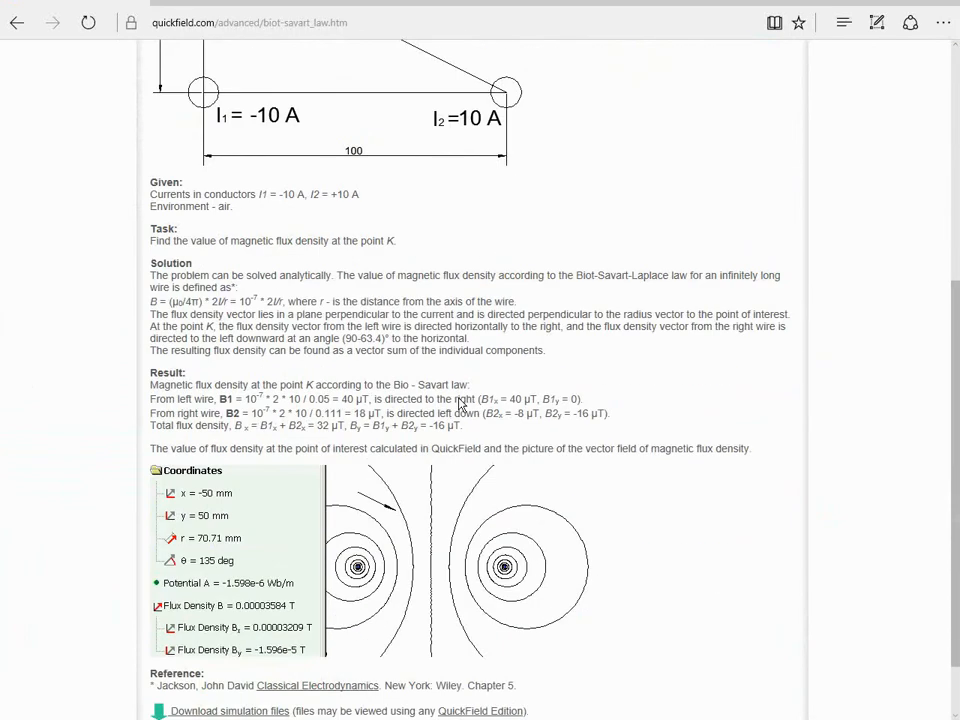
scroll(461, 405, "down", 1)
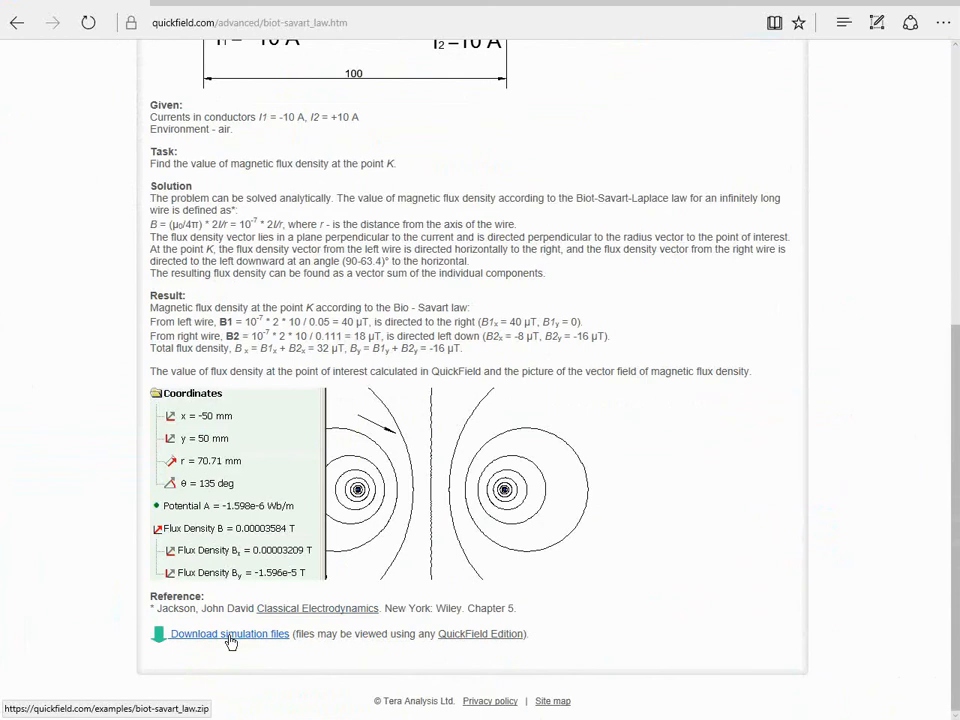